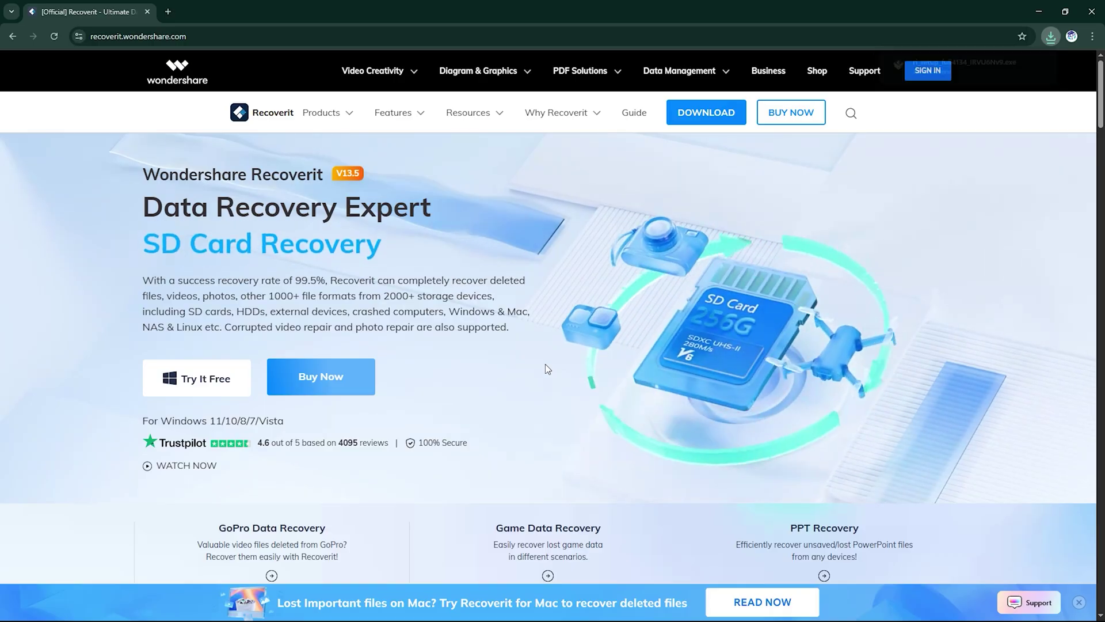
Scroll down the Recoverit homepage past the recovery feature cards
scroll(546, 369, down, 1)
scroll(547, 369, down, 4)
scroll(547, 369, down, 1)
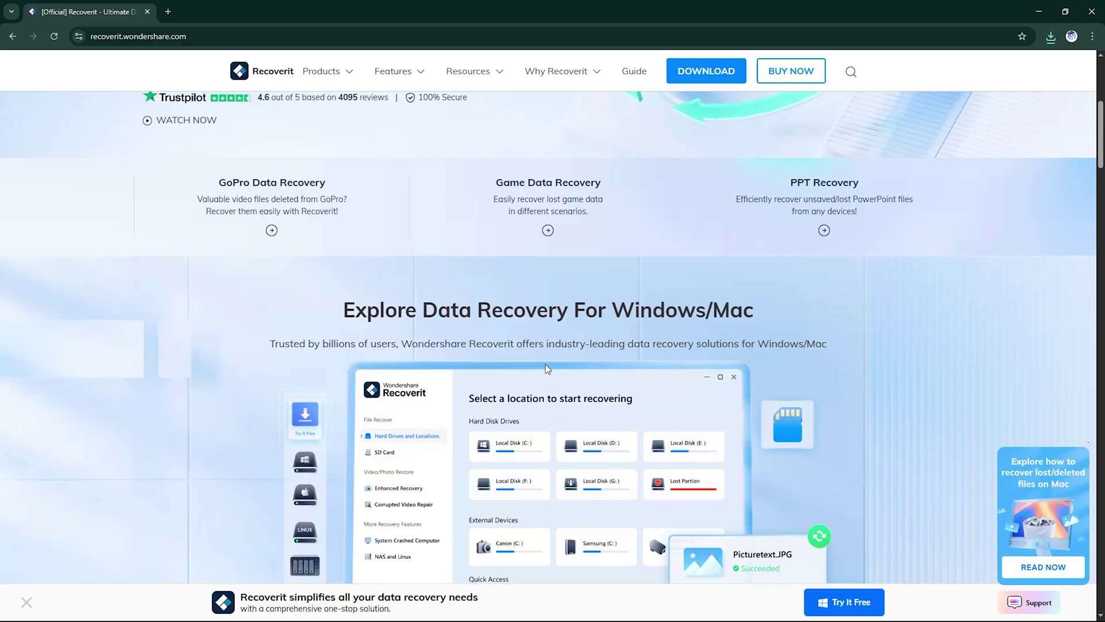
scroll(546, 363, down, 3)
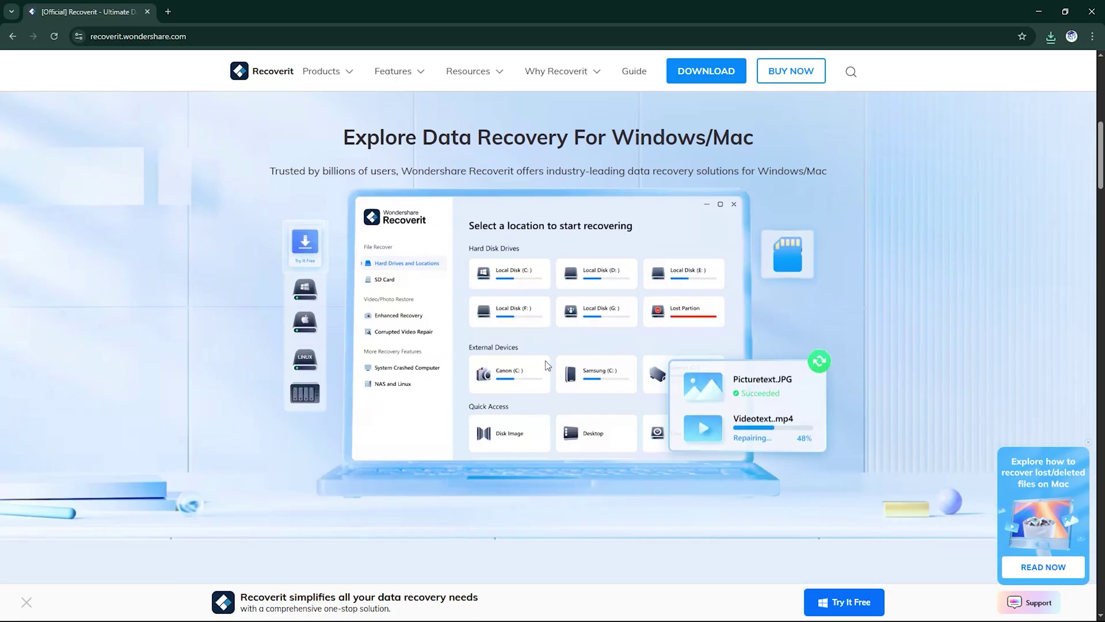
scroll(545, 361, down, 1)
middle_click(545, 360)
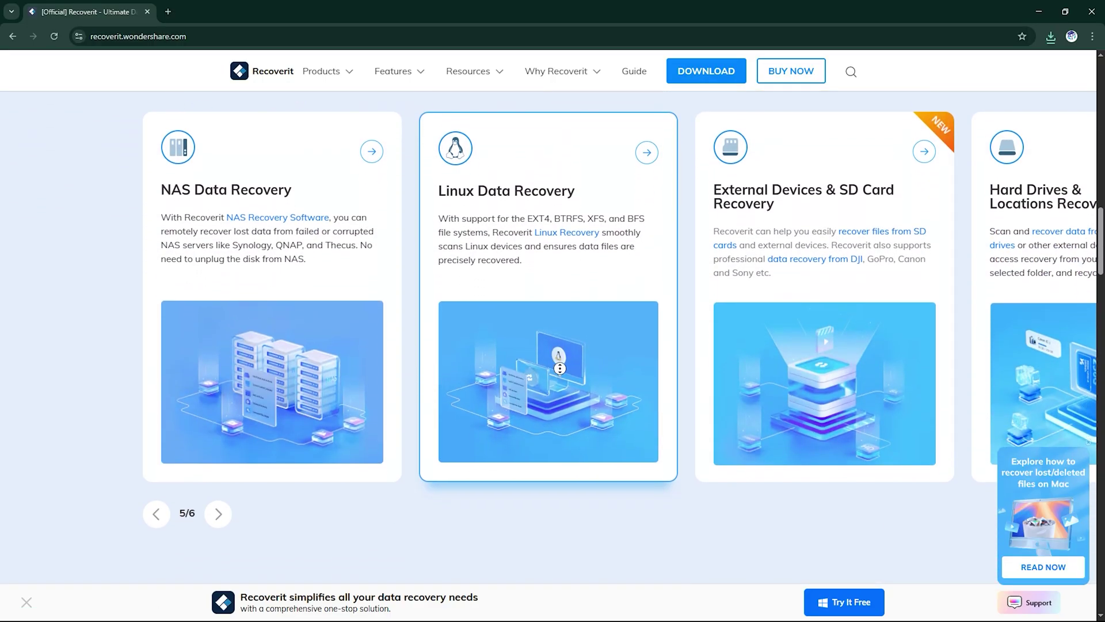
Flip the feature carousel forward to the System Crashed card
click(218, 470)
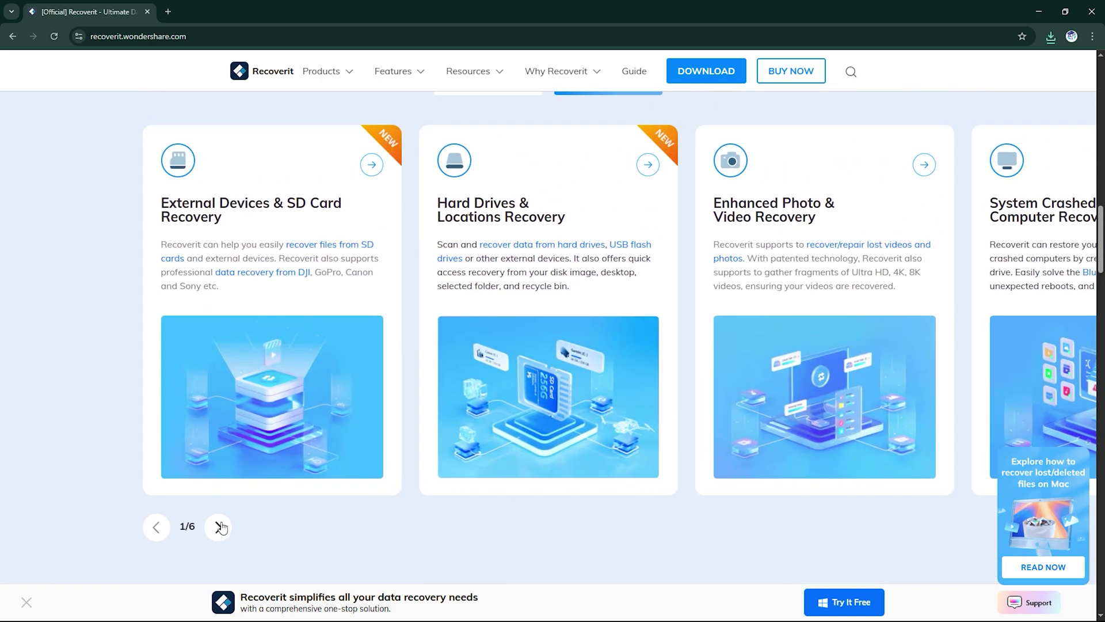
click(220, 526)
click(220, 526)
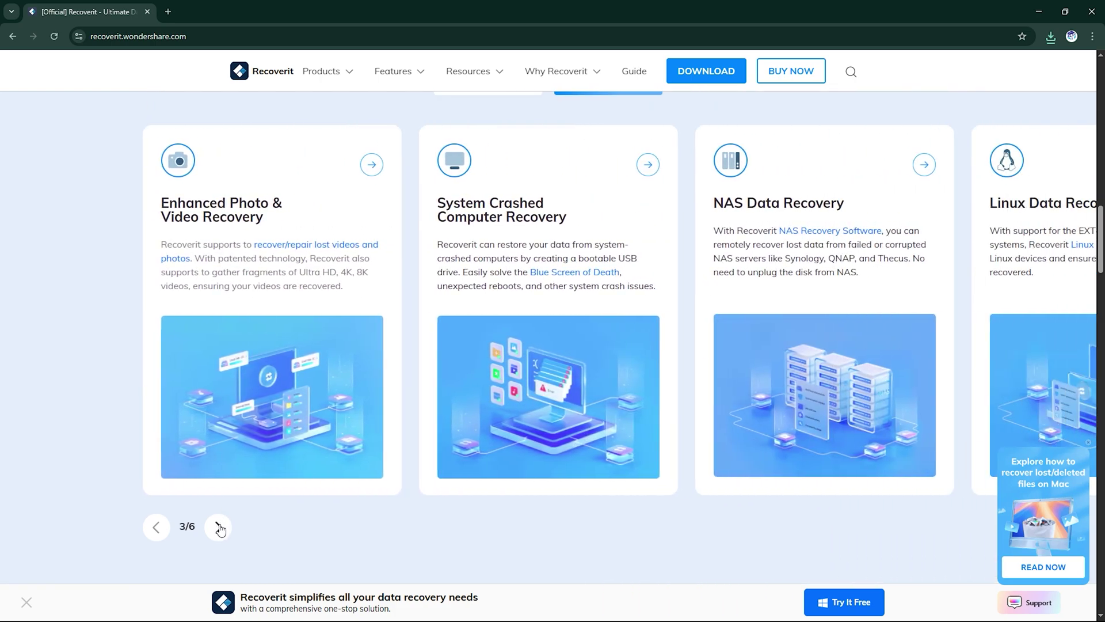
click(220, 527)
Cycle the product suite carousel through to its last cards
middle_click(414, 536)
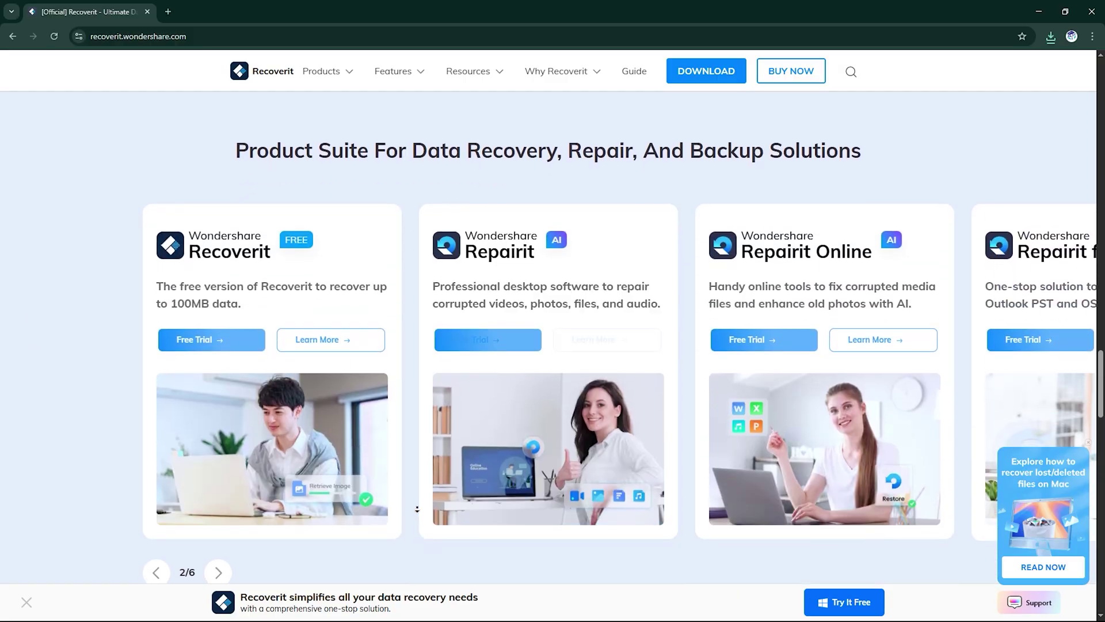
middle_click(416, 514)
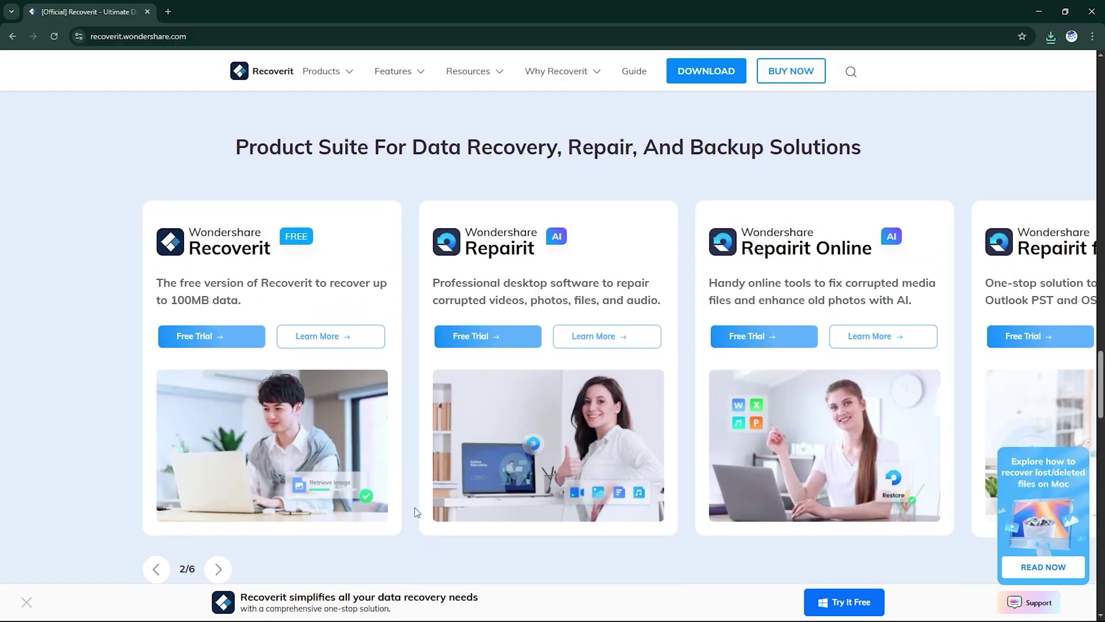
click(219, 569)
click(219, 569)
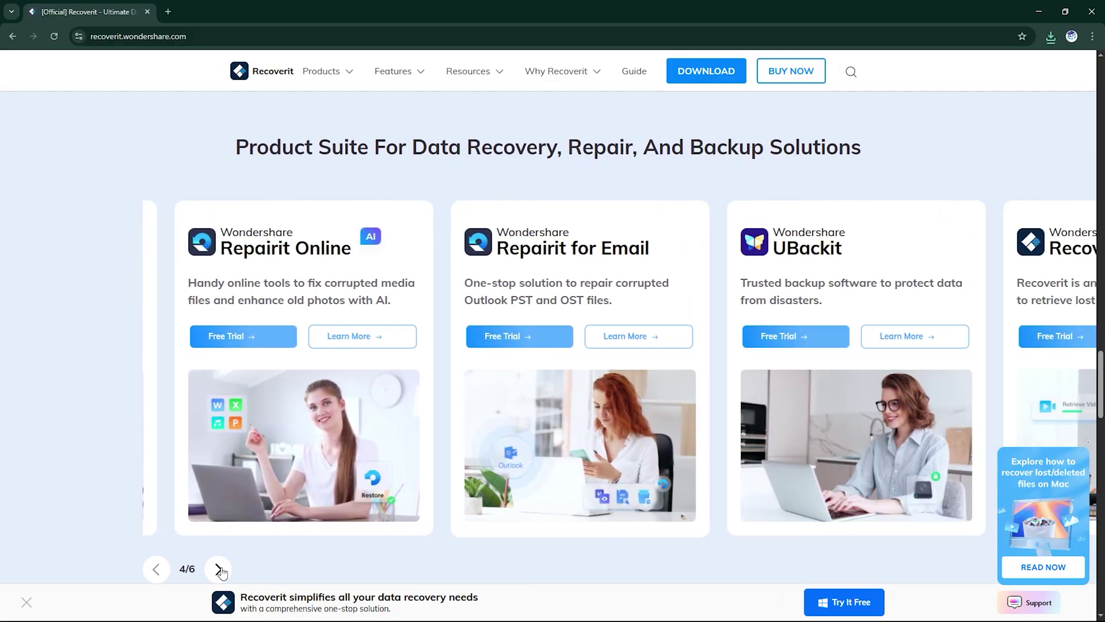
click(219, 569)
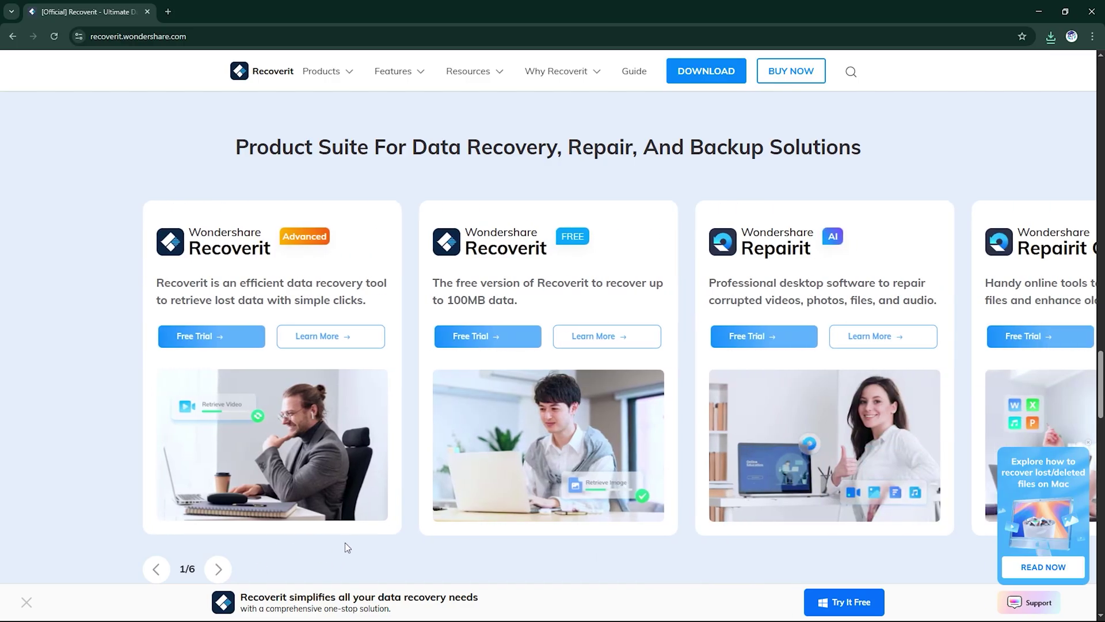
Scroll down the homepage to the footer
scroll(372, 524, down, 3)
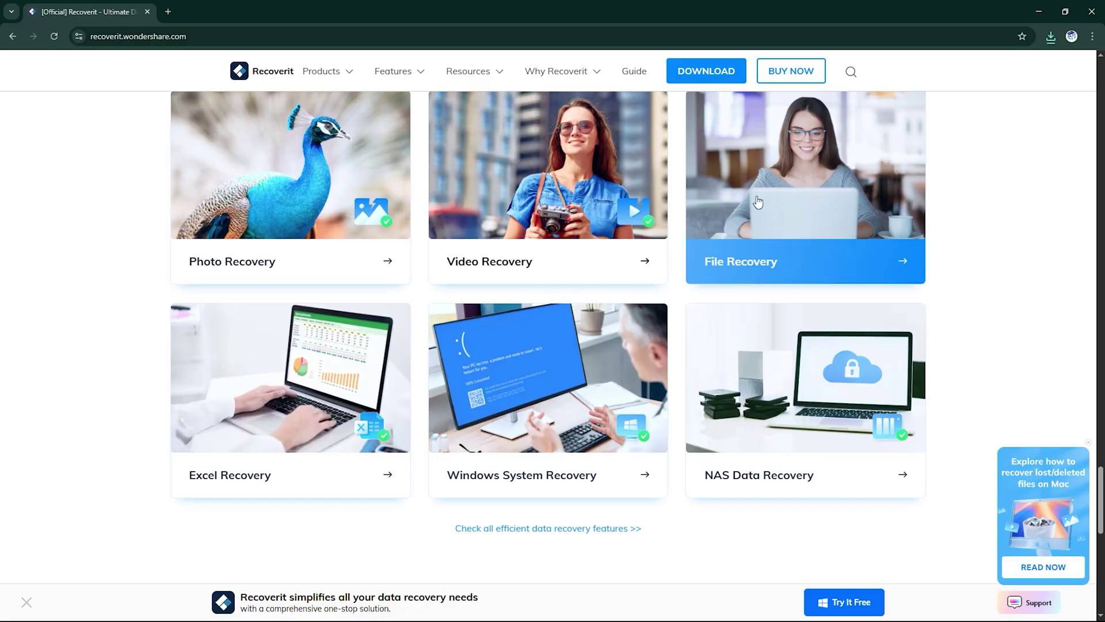
scroll(331, 383, down, 2)
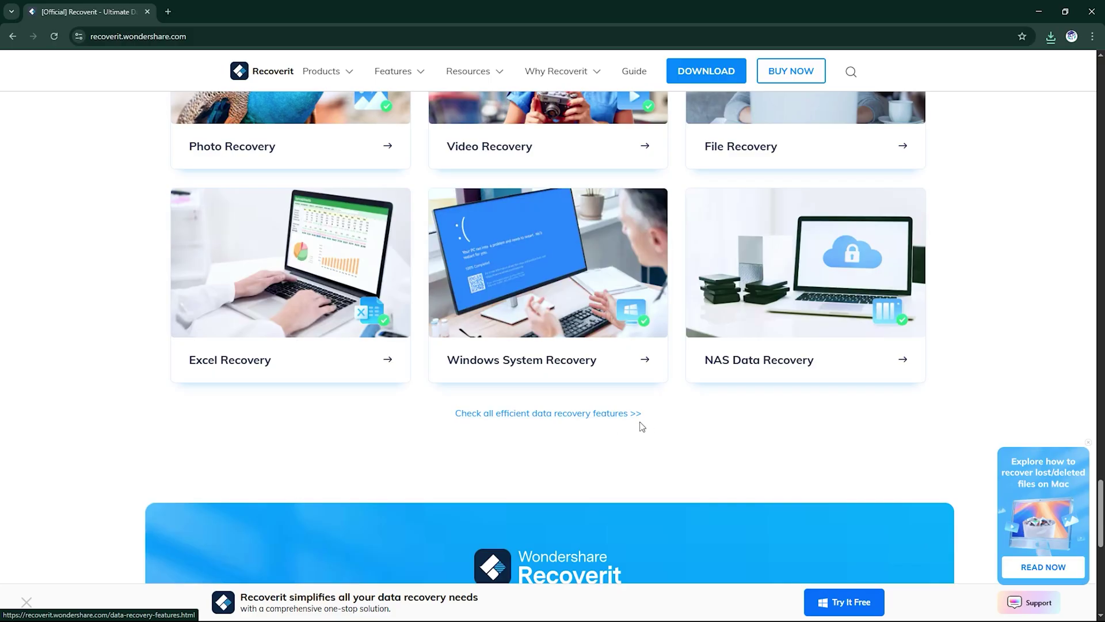
scroll(642, 427, down, 2)
scroll(673, 446, down, 4)
scroll(633, 420, down, 3)
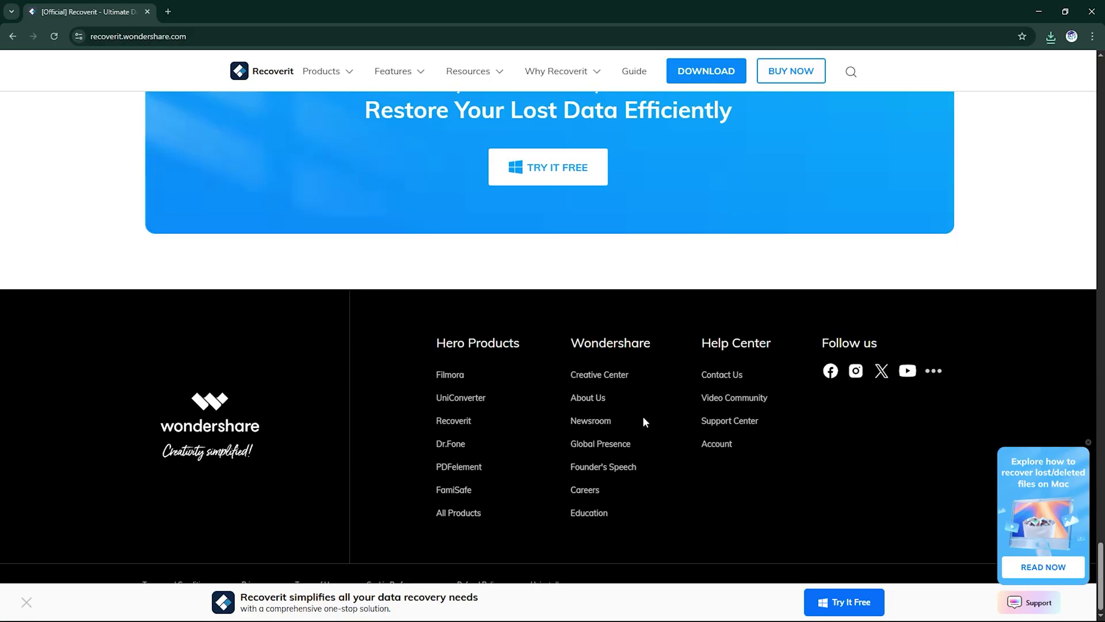
Close the 'Try It Free' download popup and scroll back to the page top
scroll(643, 421, up, 8)
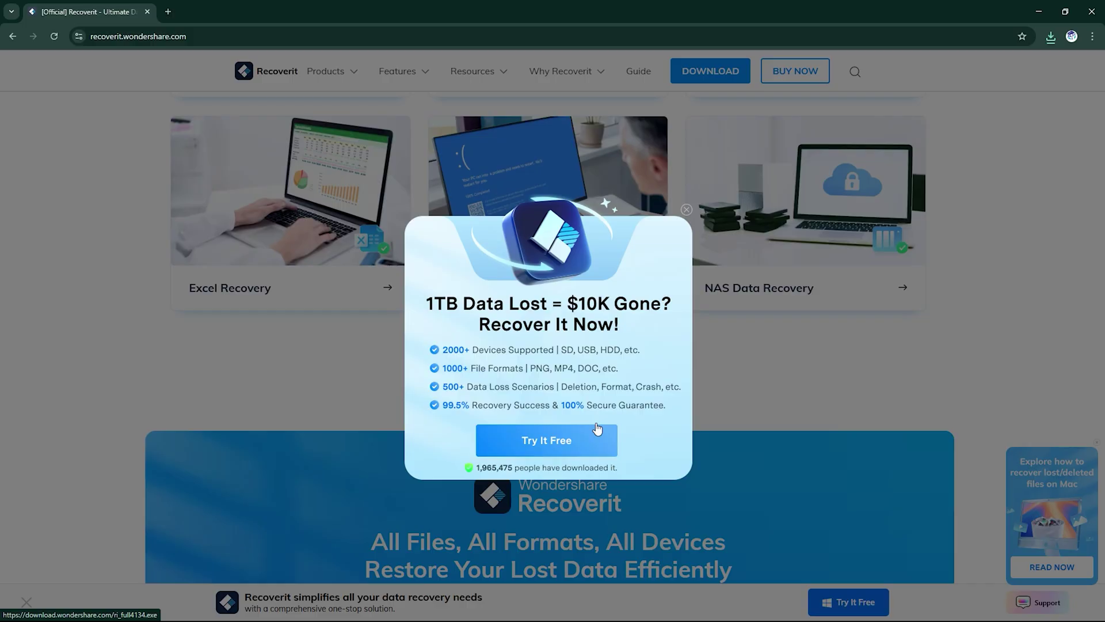
click(687, 210)
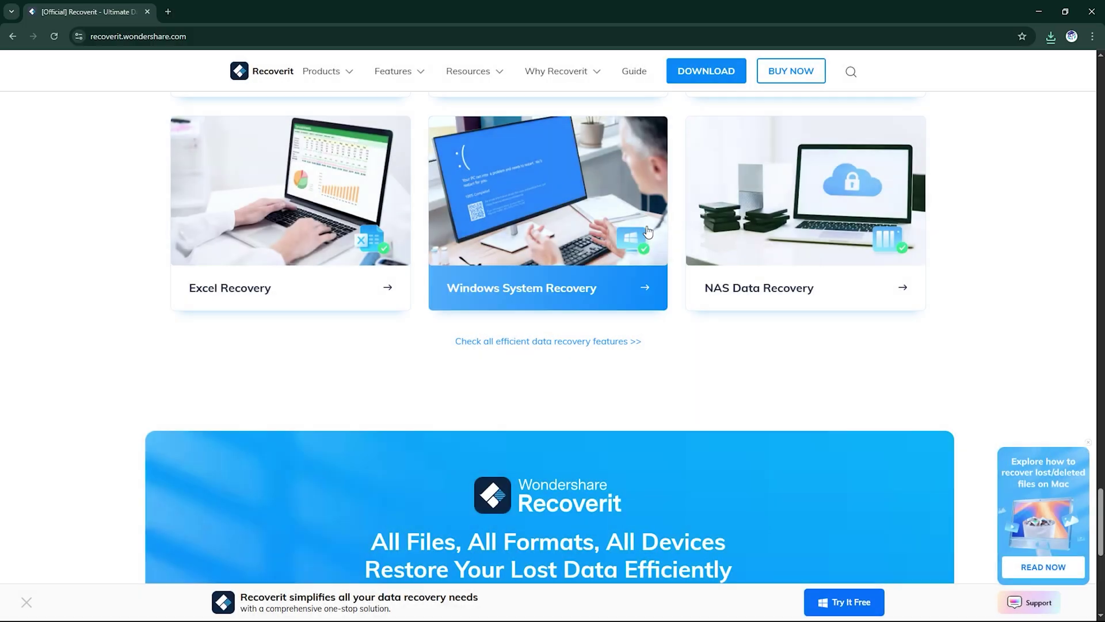
scroll(690, 172, up, 10)
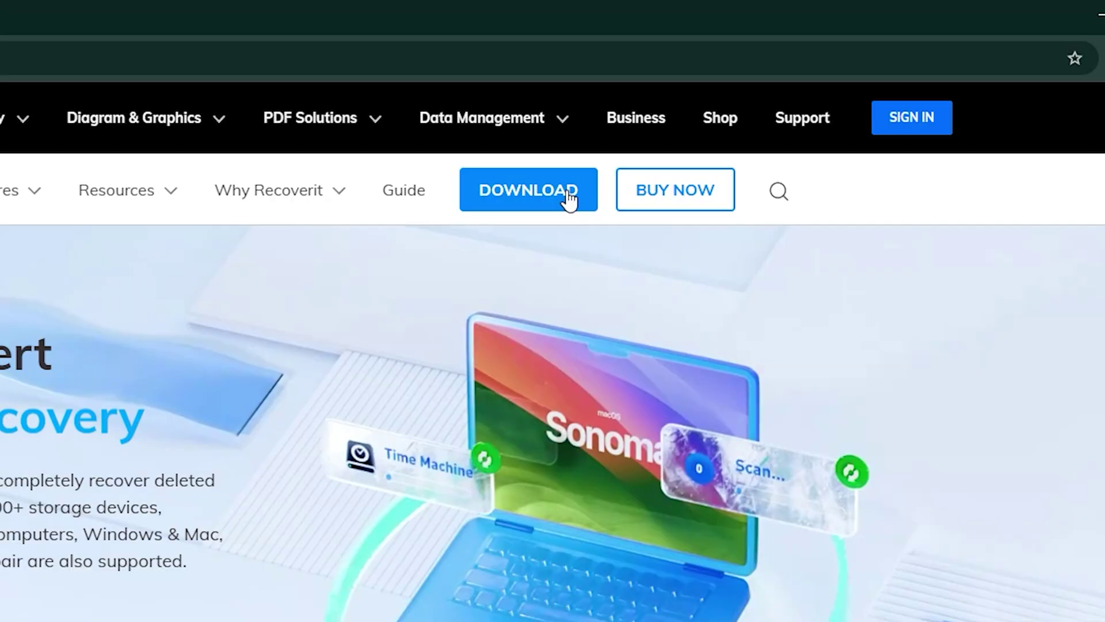
Download Recoverit and refresh its locations to list ESD-USB and Local Disks C, D, E
click(540, 201)
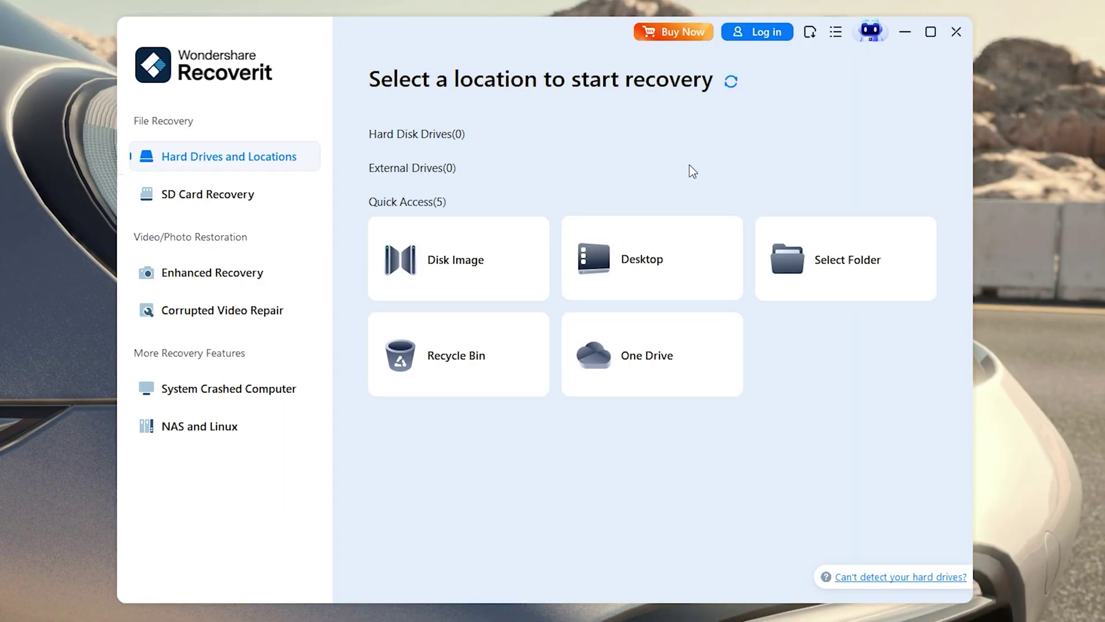
click(730, 82)
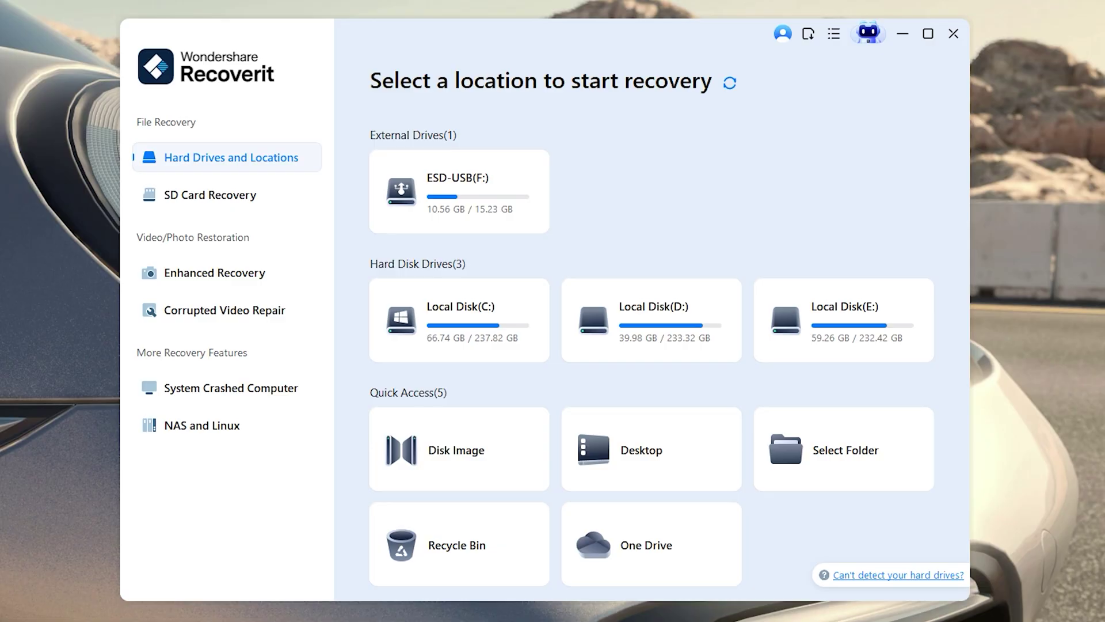
Select the five videos in New folder (2) and permanently delete them
drag(125, 217, 542, 133)
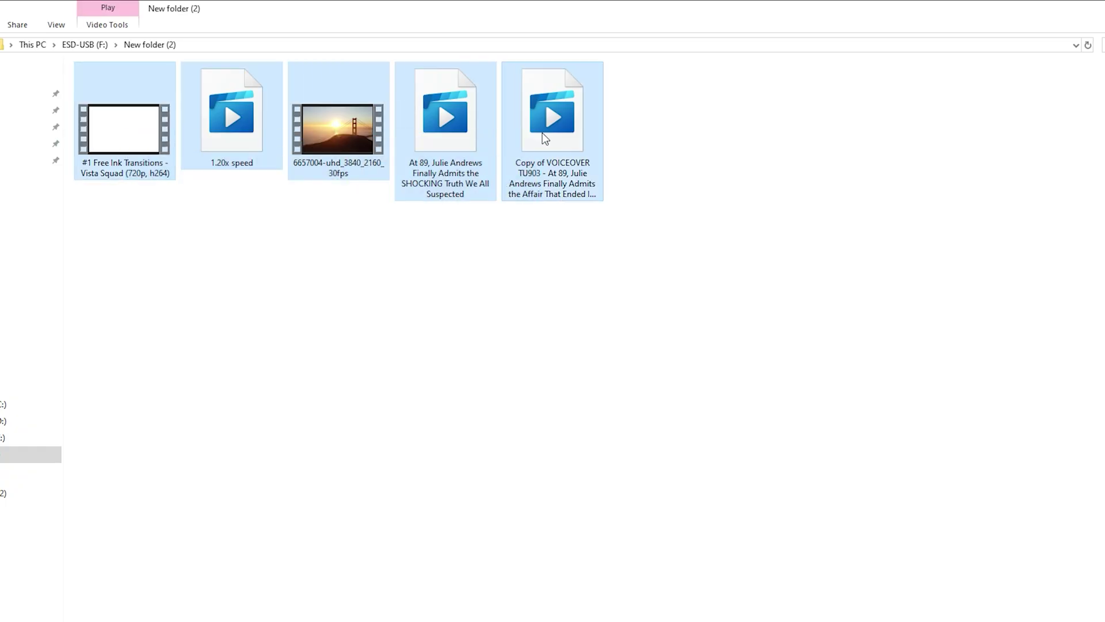
right_click(542, 133)
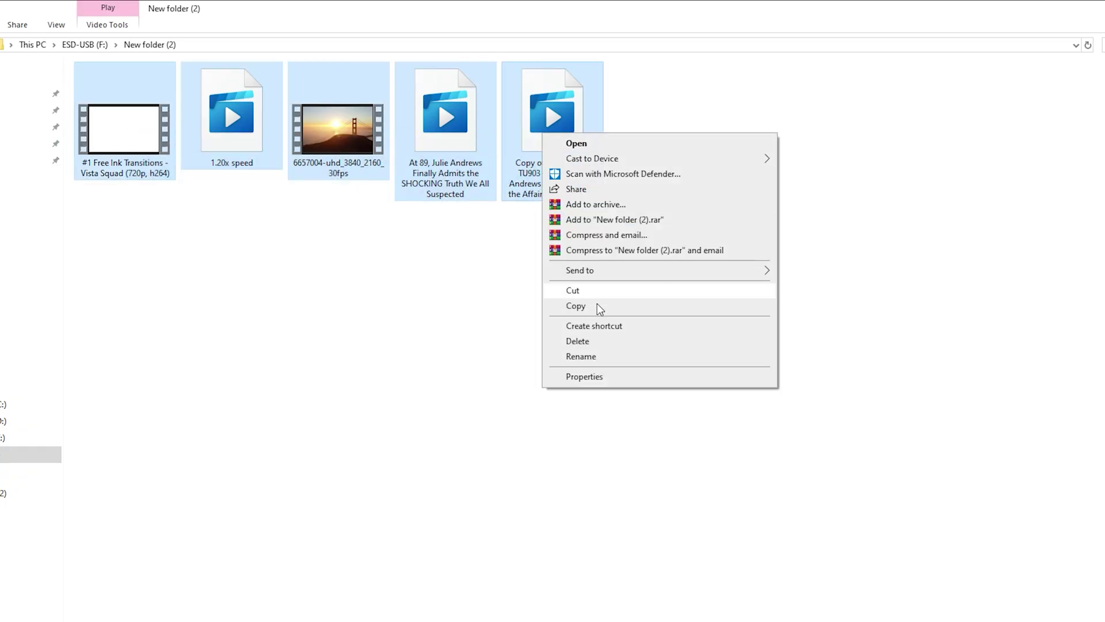
click(601, 348)
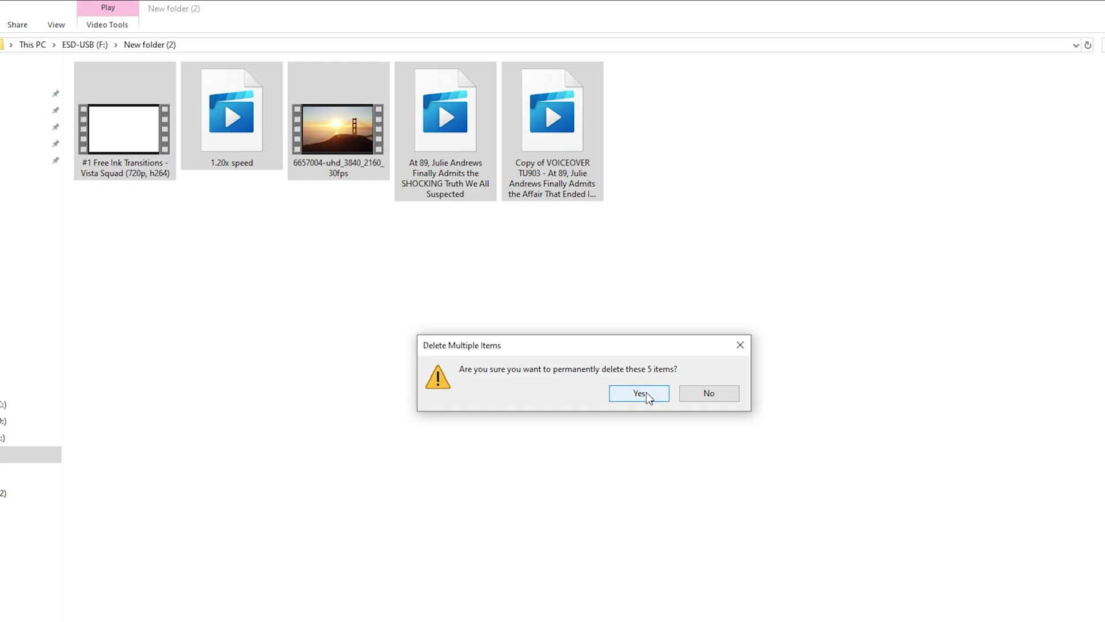
click(644, 396)
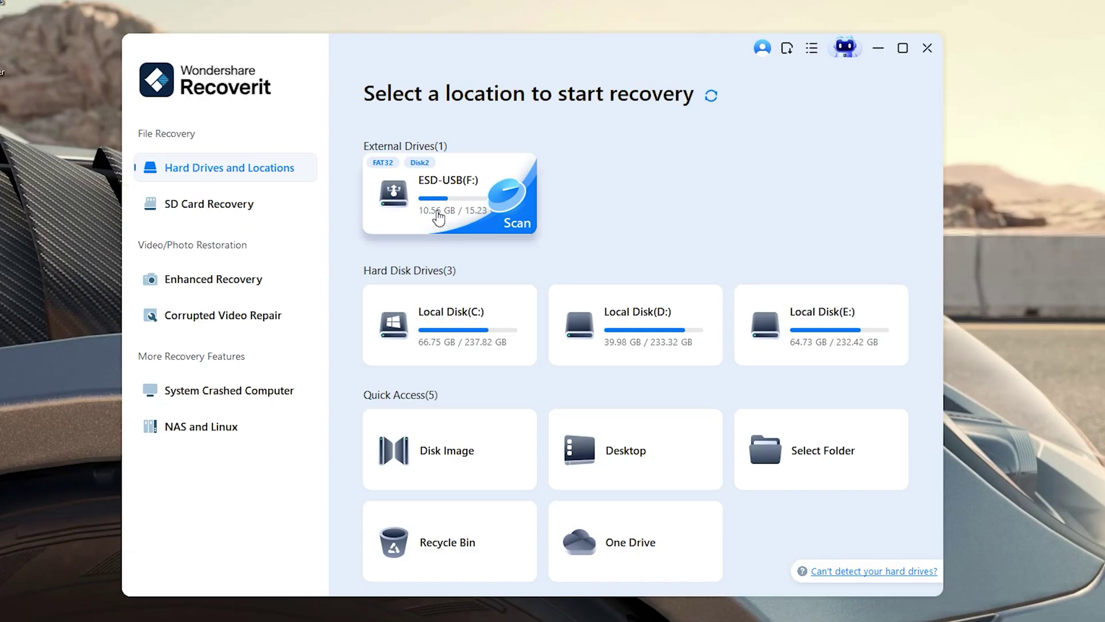
Scan the ESD-USB (F:) drive with a normal scan, declining Enhanced Recovery
click(439, 218)
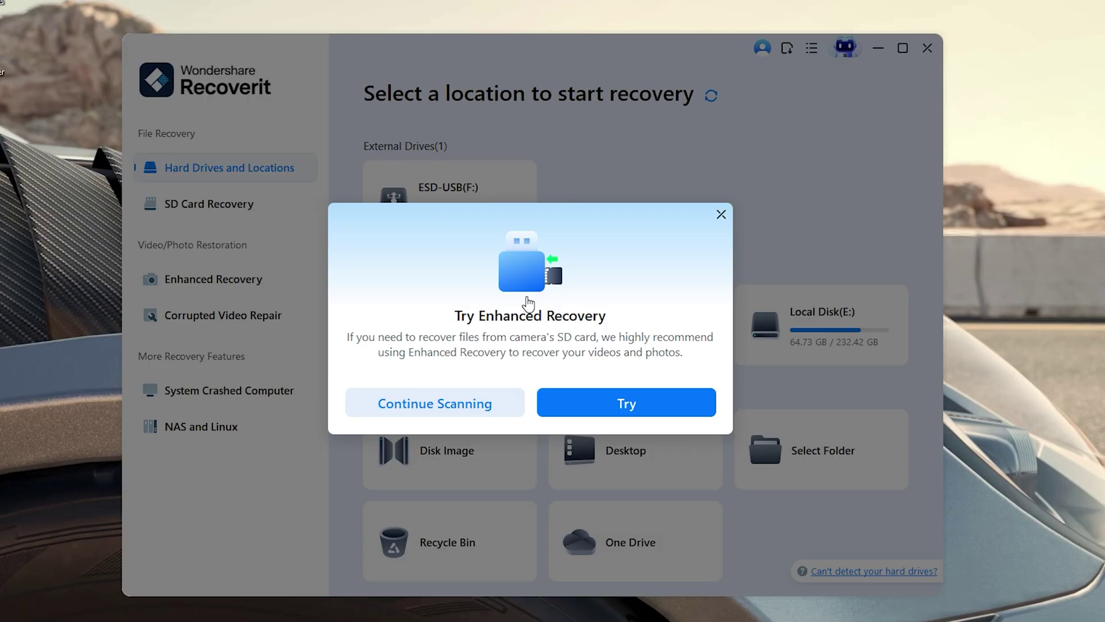
click(445, 403)
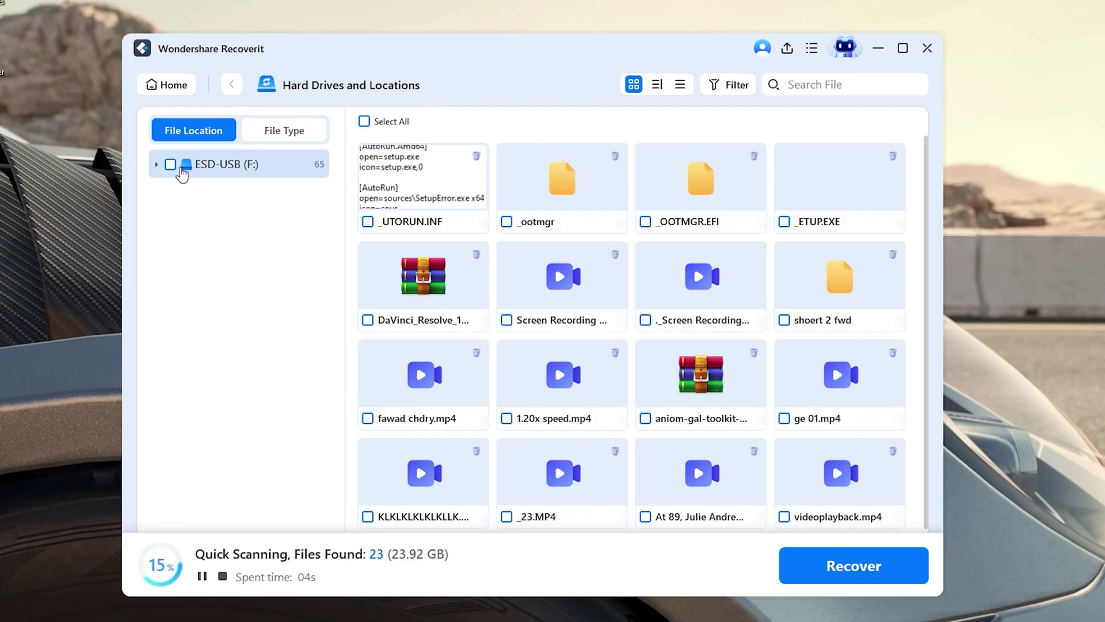
Expand the ESD-USB (F:) folder tree and dismiss the quick scan notice
click(156, 165)
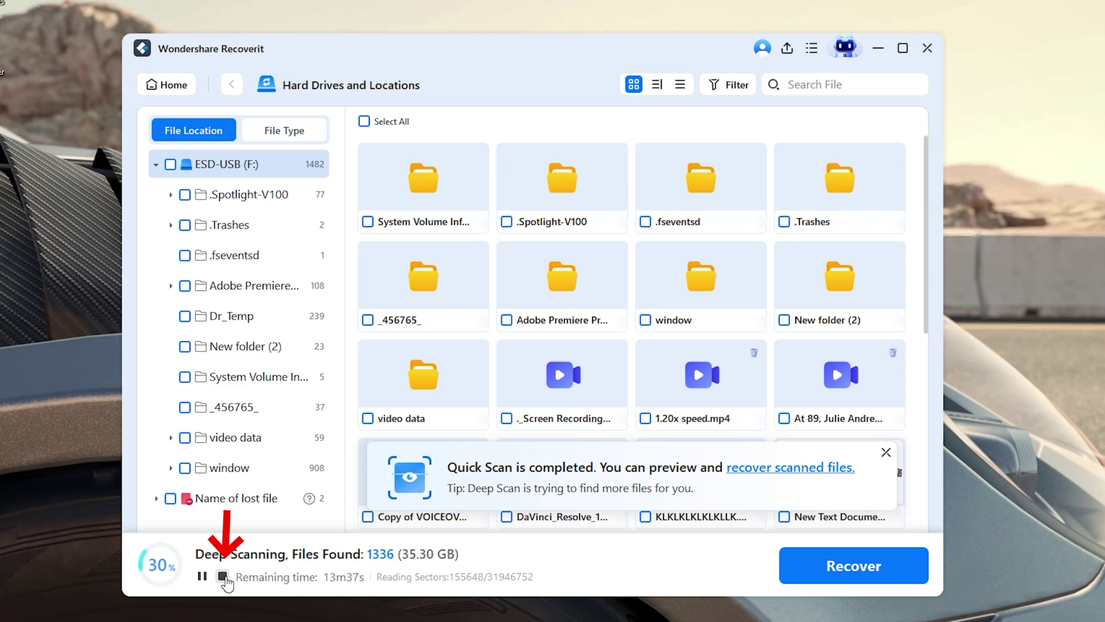
click(887, 453)
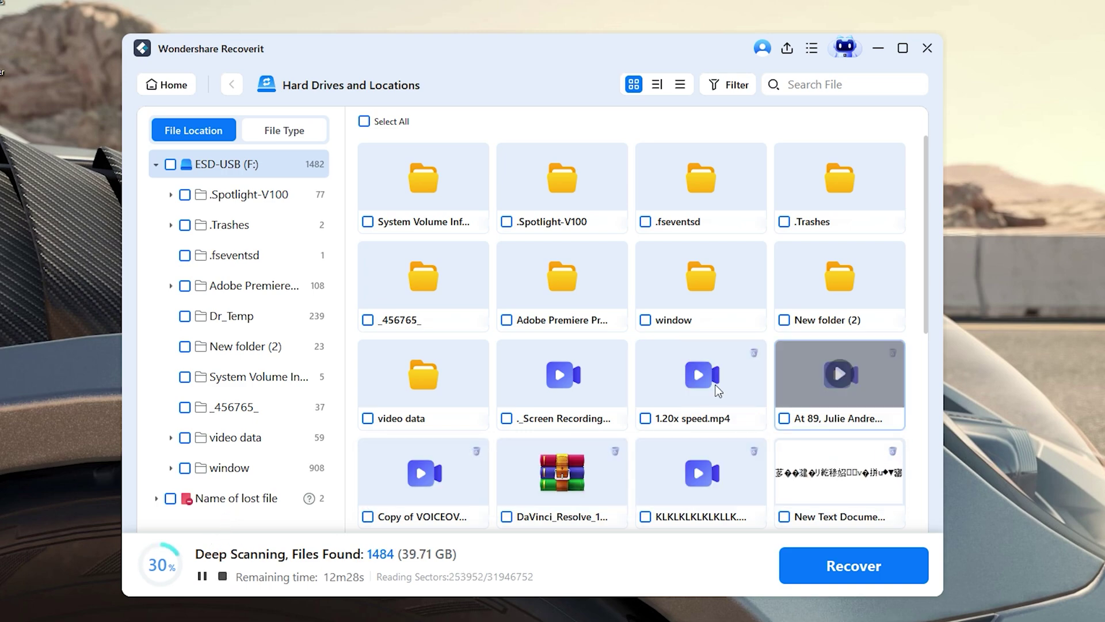
scroll(679, 338, down, 5)
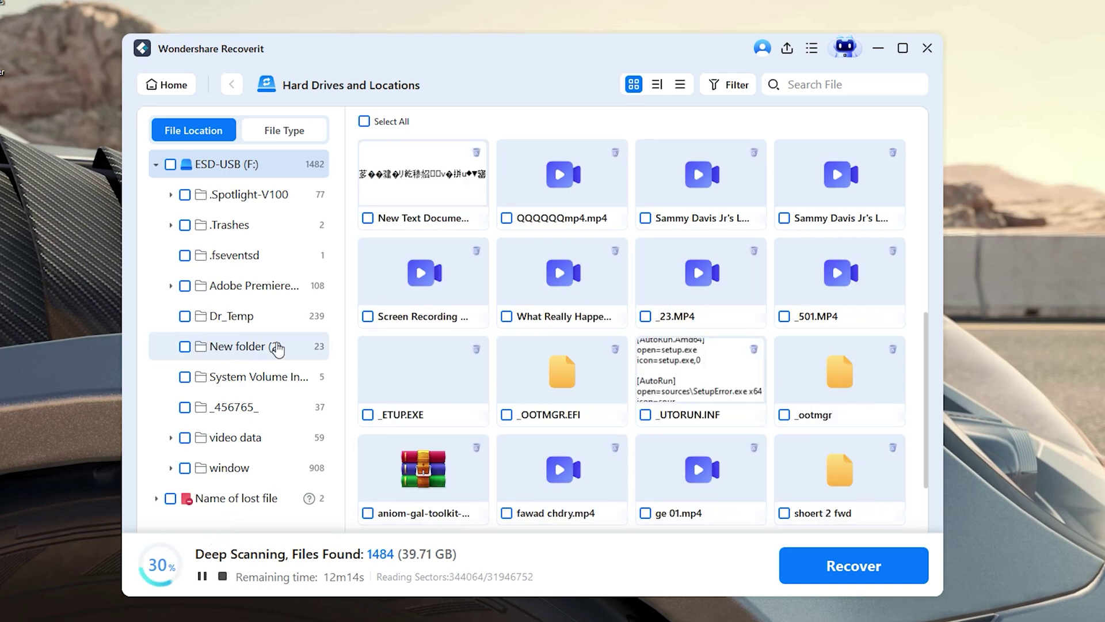
Browse .Spotlight-V100, .Trashes, Dr_Temp, New folder (2) and _456765_, then collapse the tree
click(262, 199)
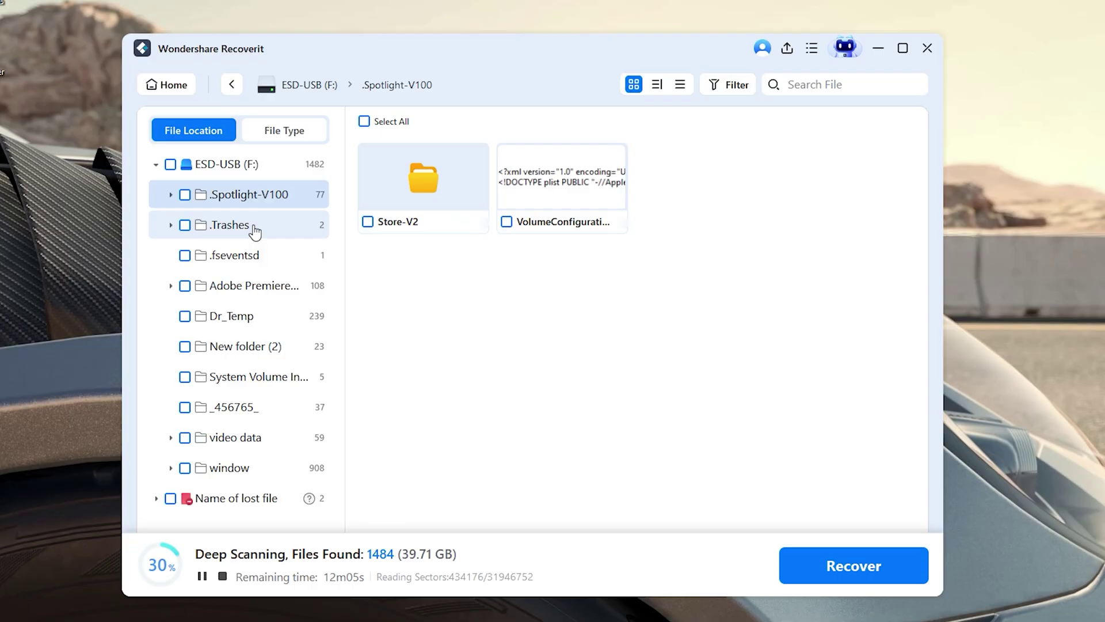
click(255, 227)
click(269, 257)
click(269, 290)
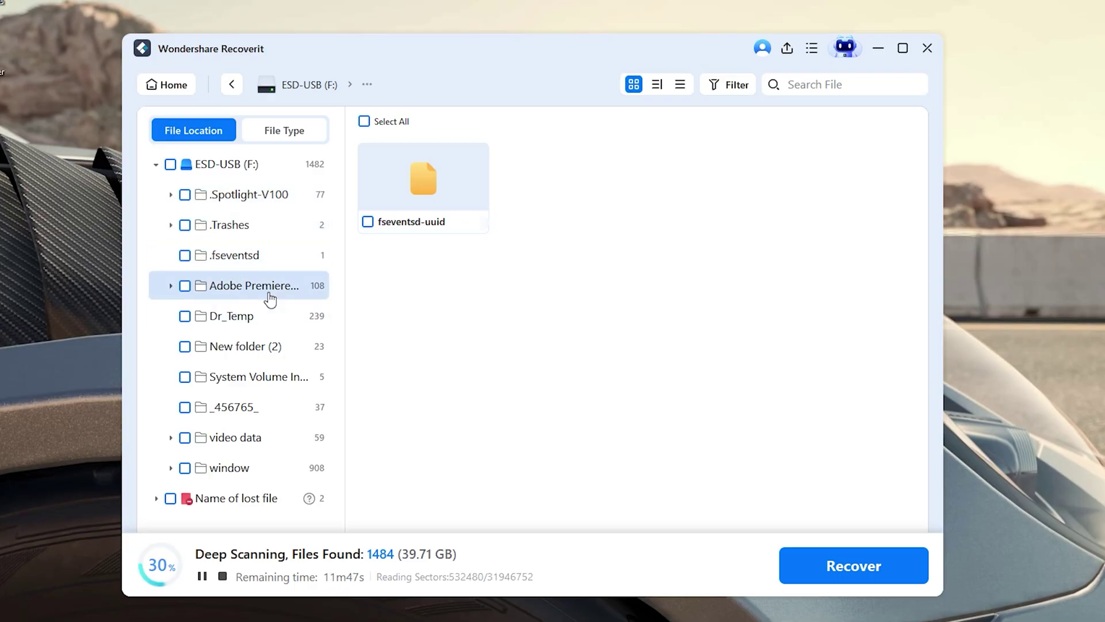
click(269, 316)
click(271, 346)
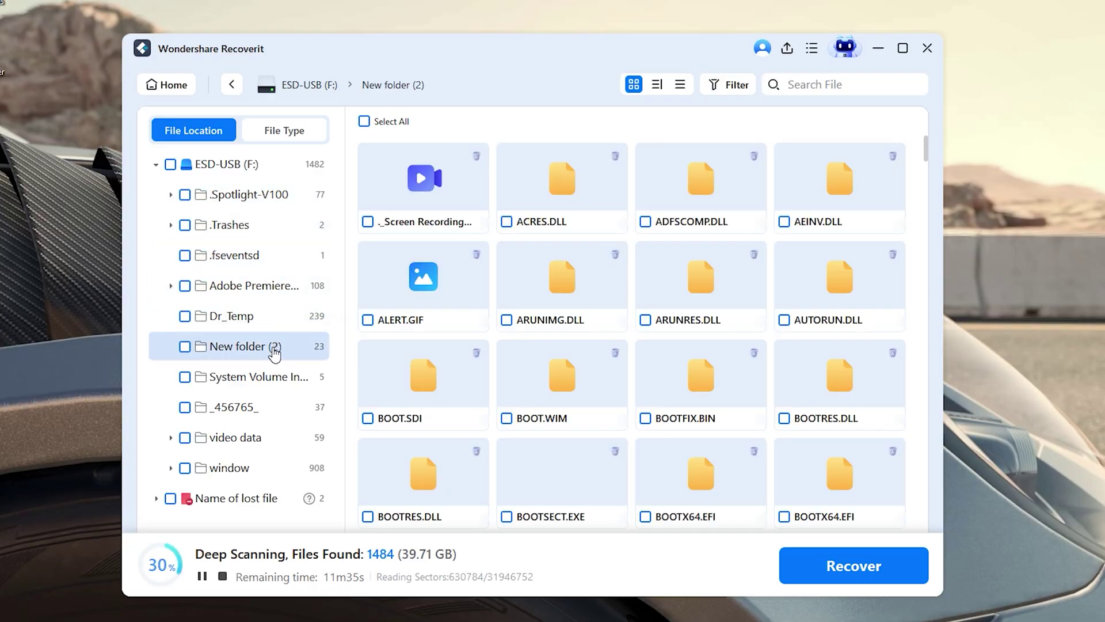
click(284, 380)
click(276, 408)
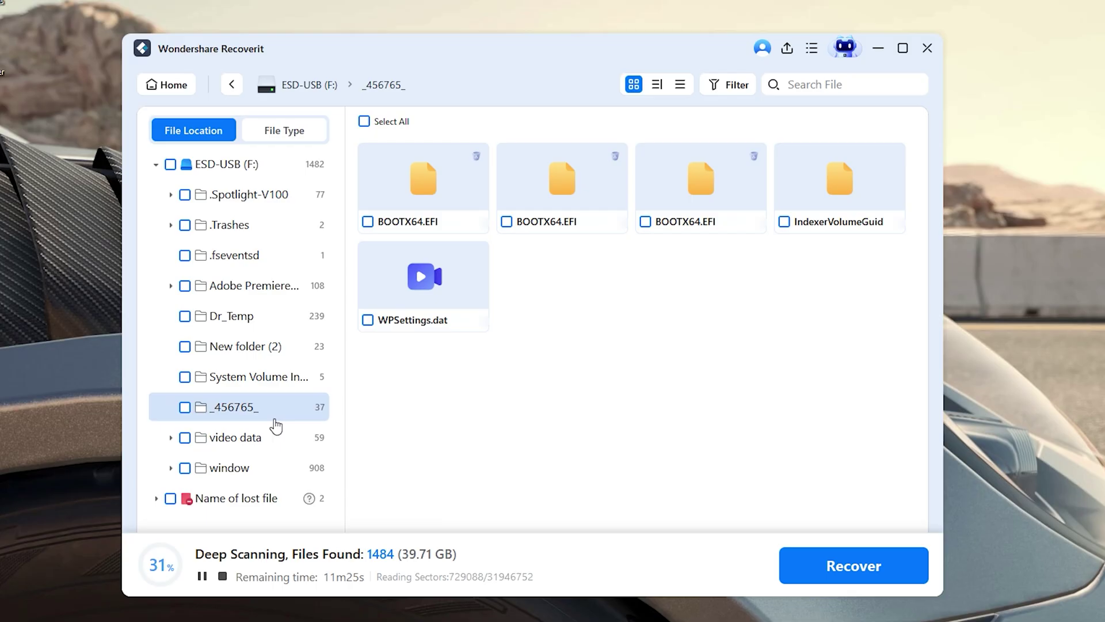
click(155, 166)
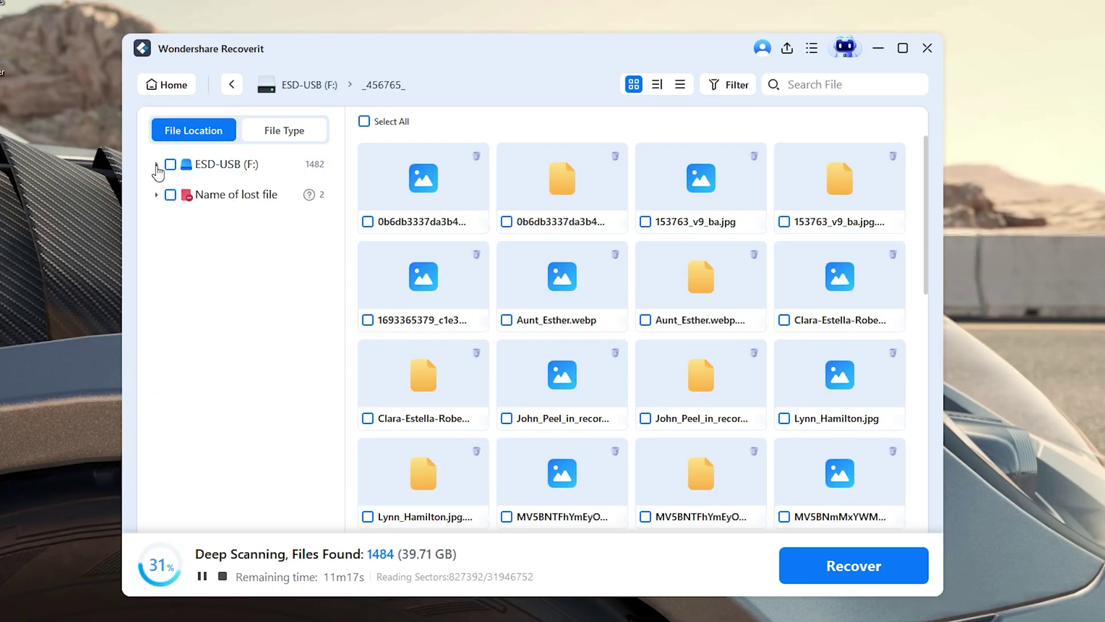
Stop the deep scan early and dismiss the scan completed summary
click(202, 575)
click(223, 576)
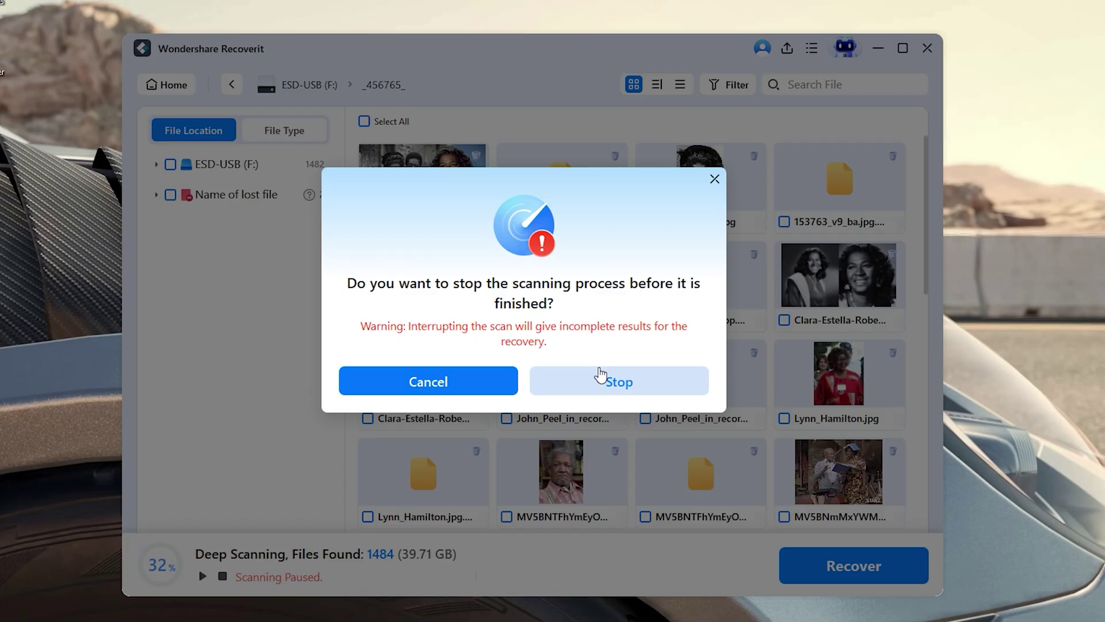
click(612, 382)
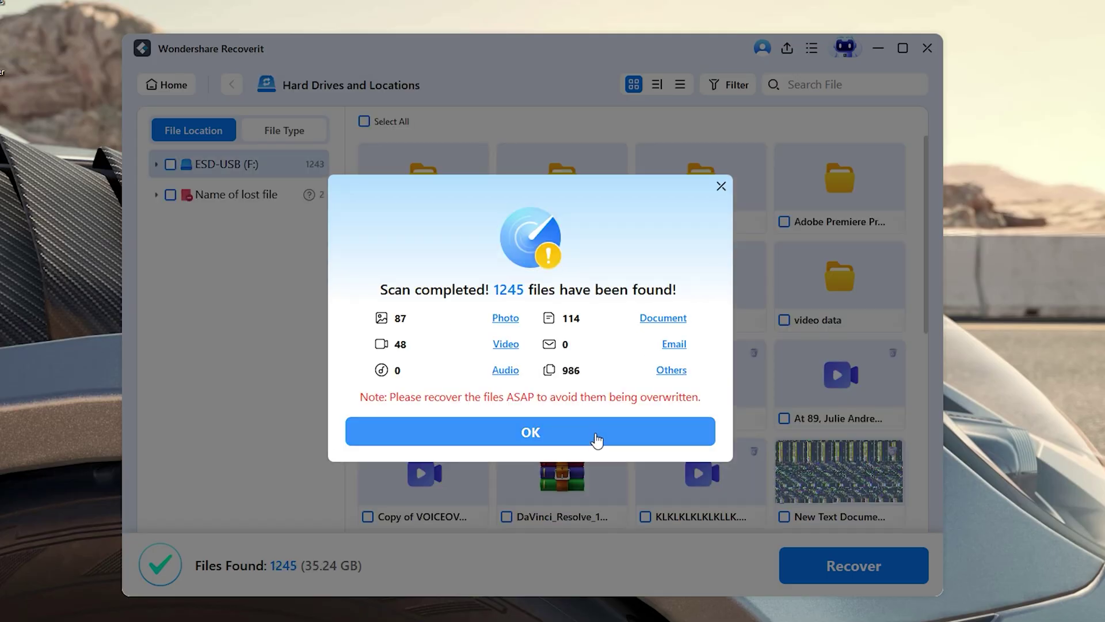
click(593, 442)
Show the 29 found mp4 videos under File Type > Video
click(298, 138)
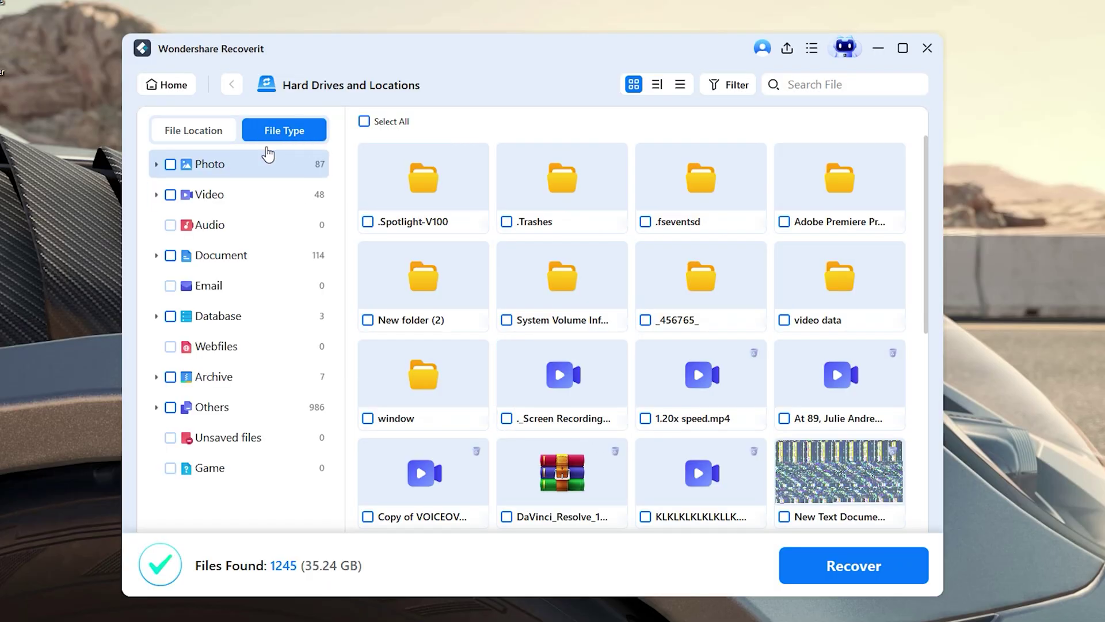
click(248, 206)
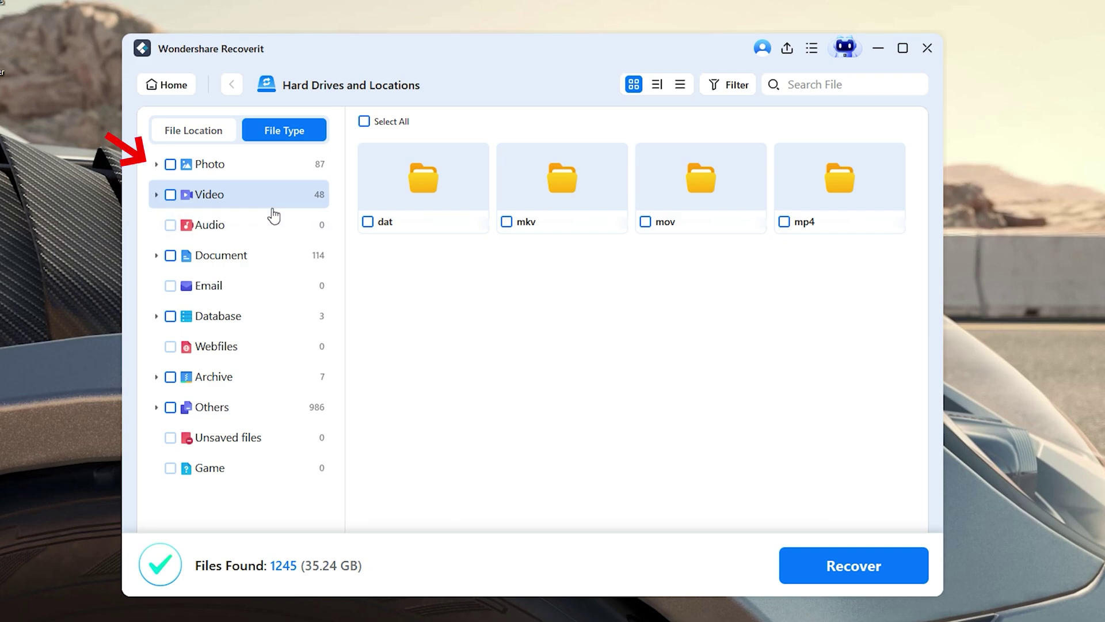
double_click(806, 206)
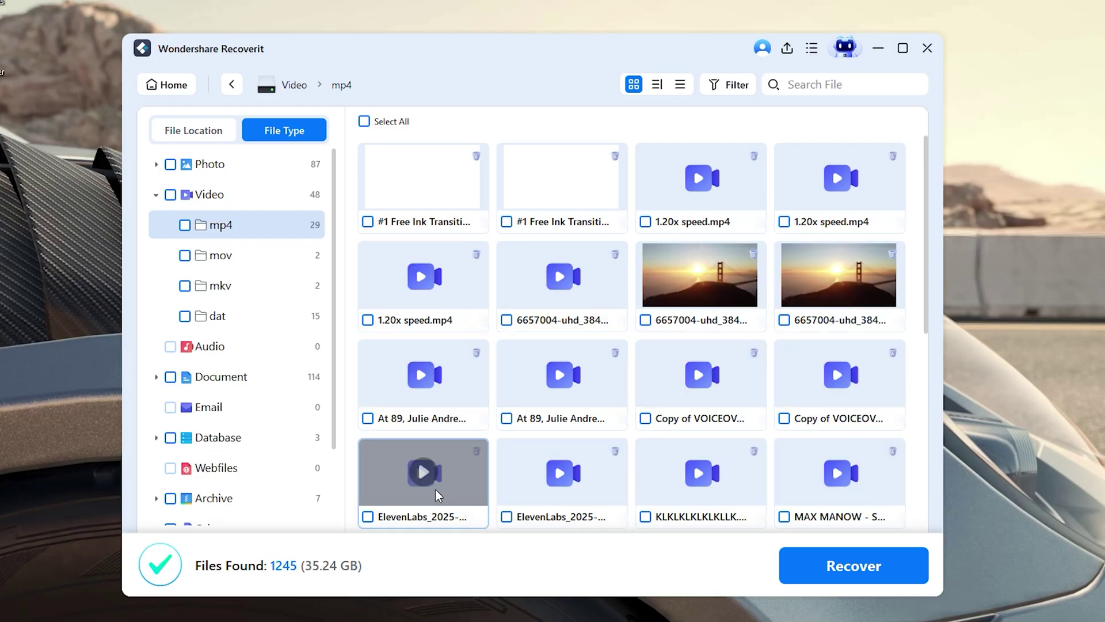
scroll(437, 466, down, 3)
scroll(437, 441, down, 1)
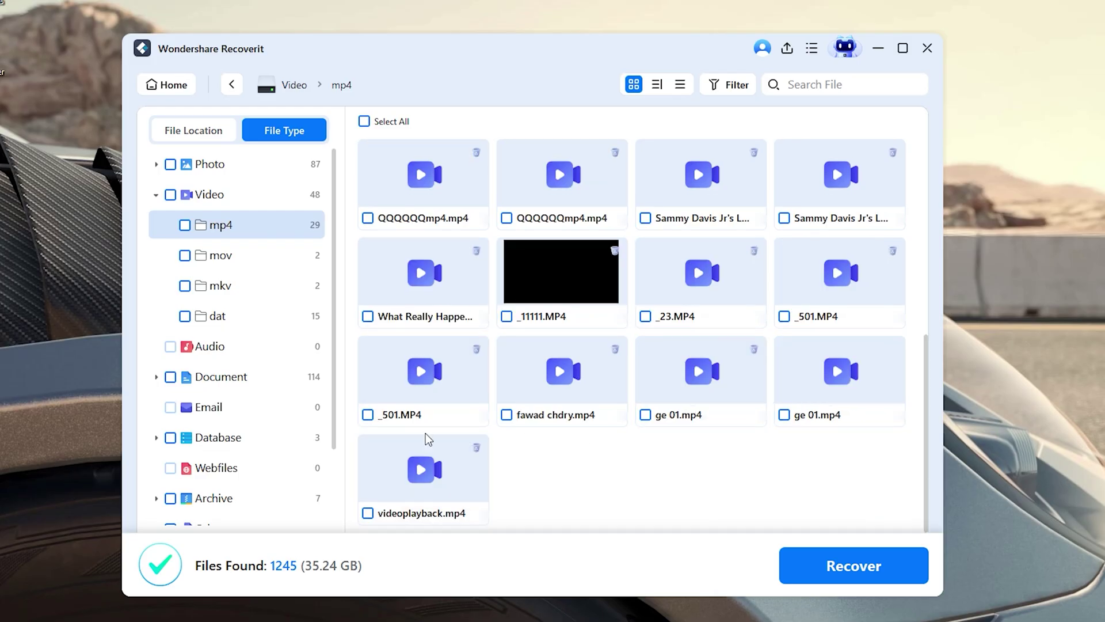
scroll(835, 375, up, 4)
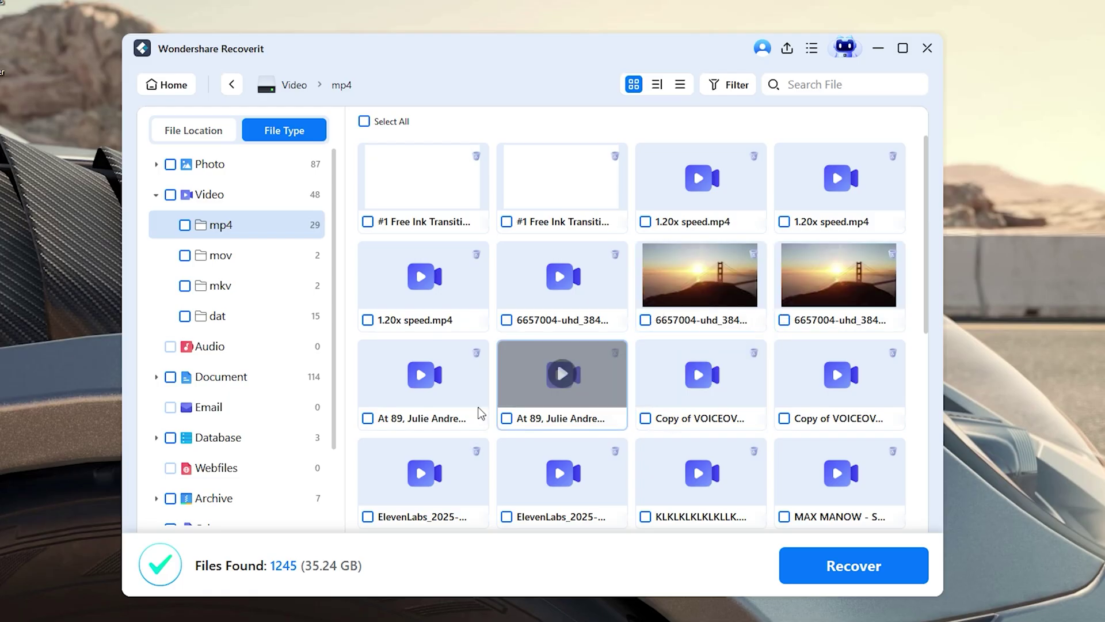
Tick four mp4 videos: 6657004-uhd, #1 Free Ink, Copy of VOICEOVER, Julie Andrews
click(645, 320)
click(506, 221)
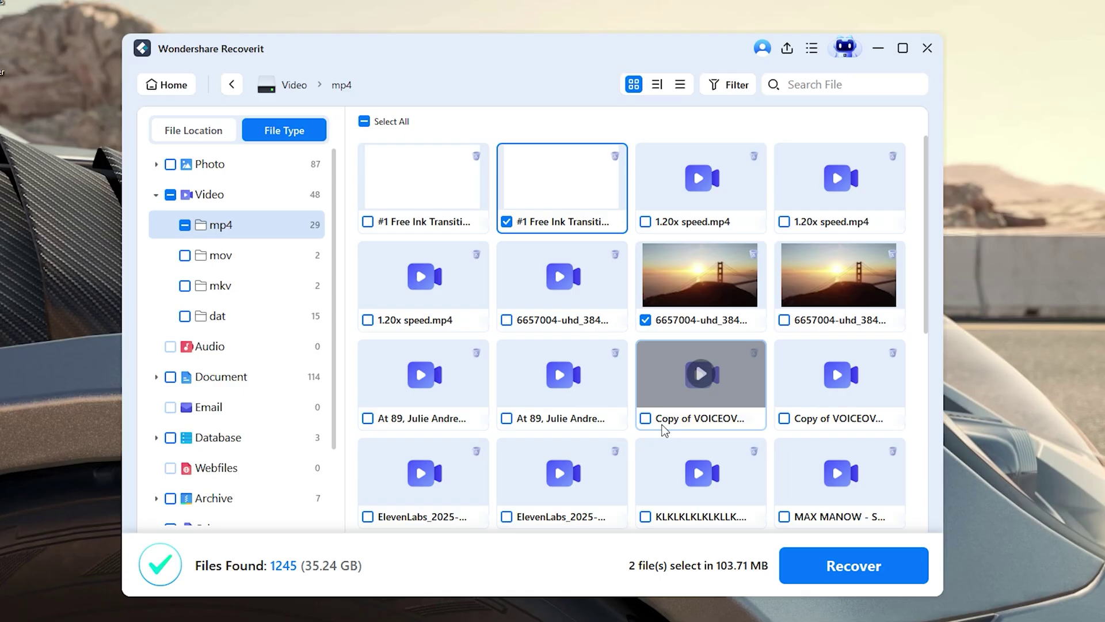
click(645, 419)
click(506, 418)
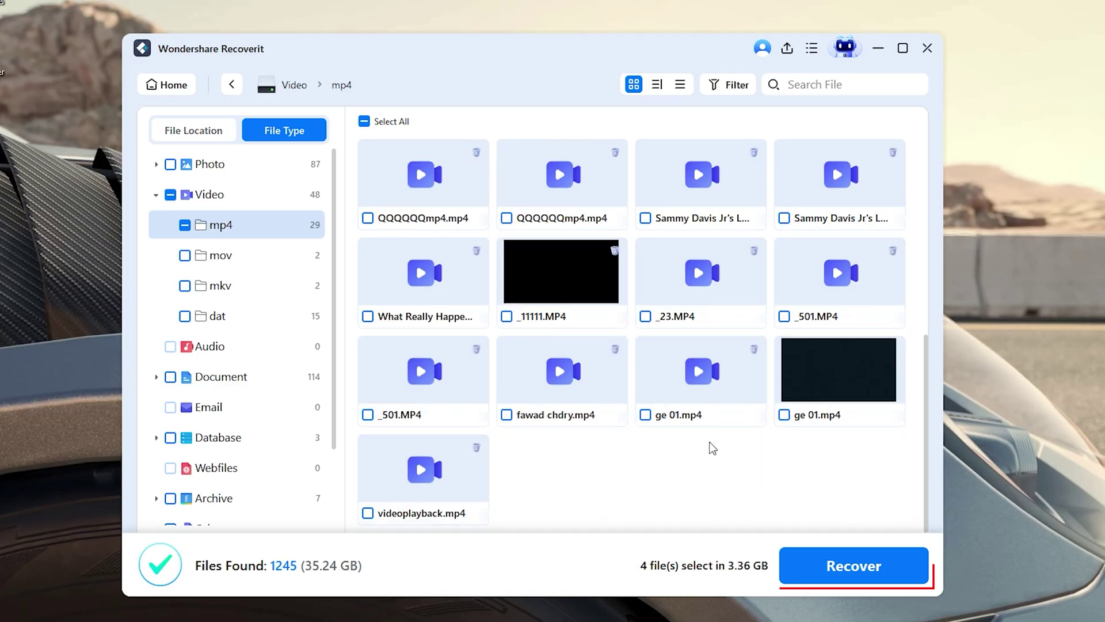
Recover the four videos into a new folder 're' on Local Disk (E:)
click(869, 573)
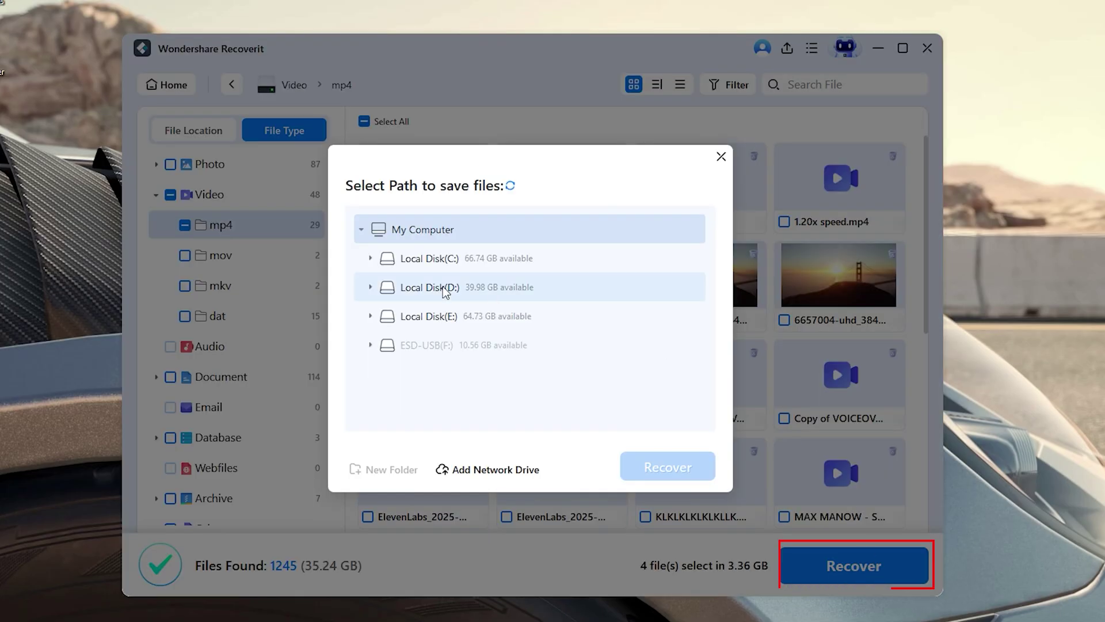
click(370, 316)
click(391, 469)
text(recover files)
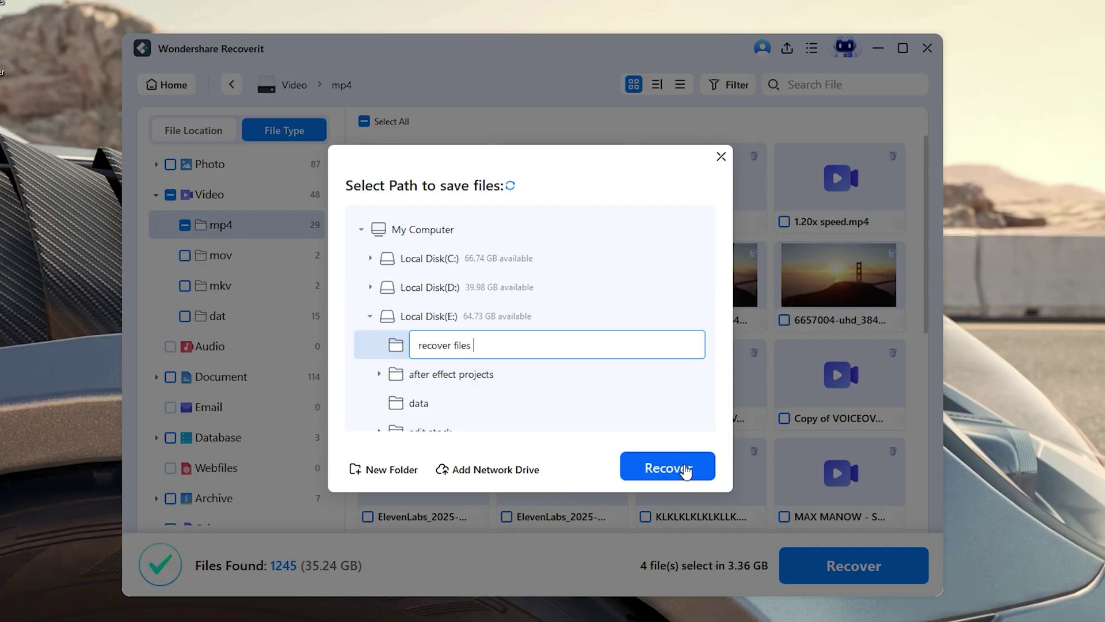
click(650, 468)
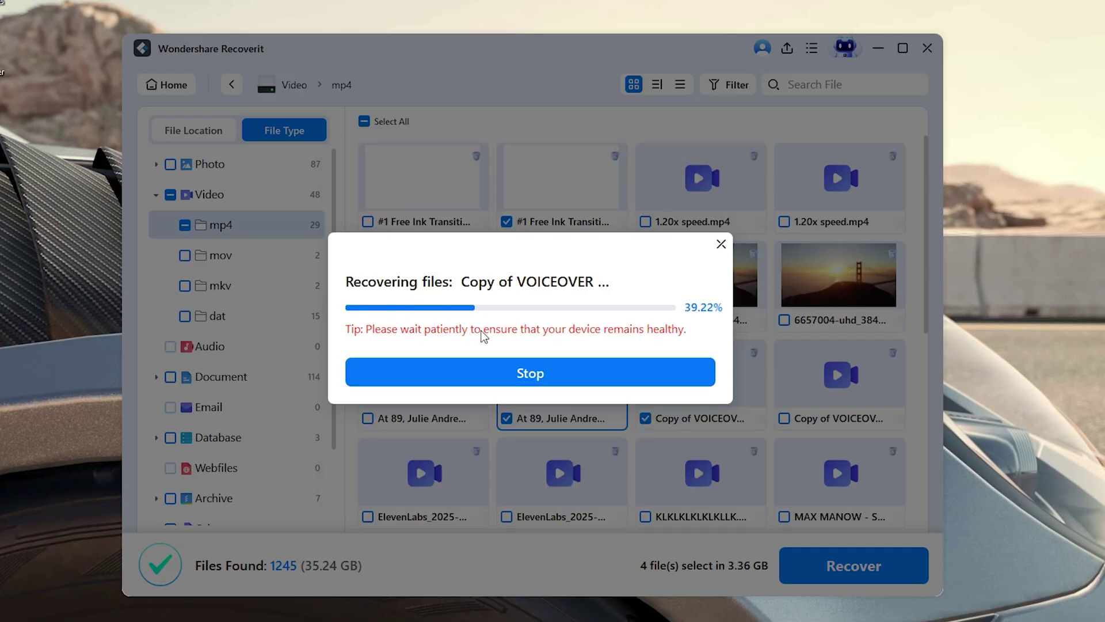
Open the recovered mp4 folder in File Explorer and play the 6657004-uhd video
click(561, 345)
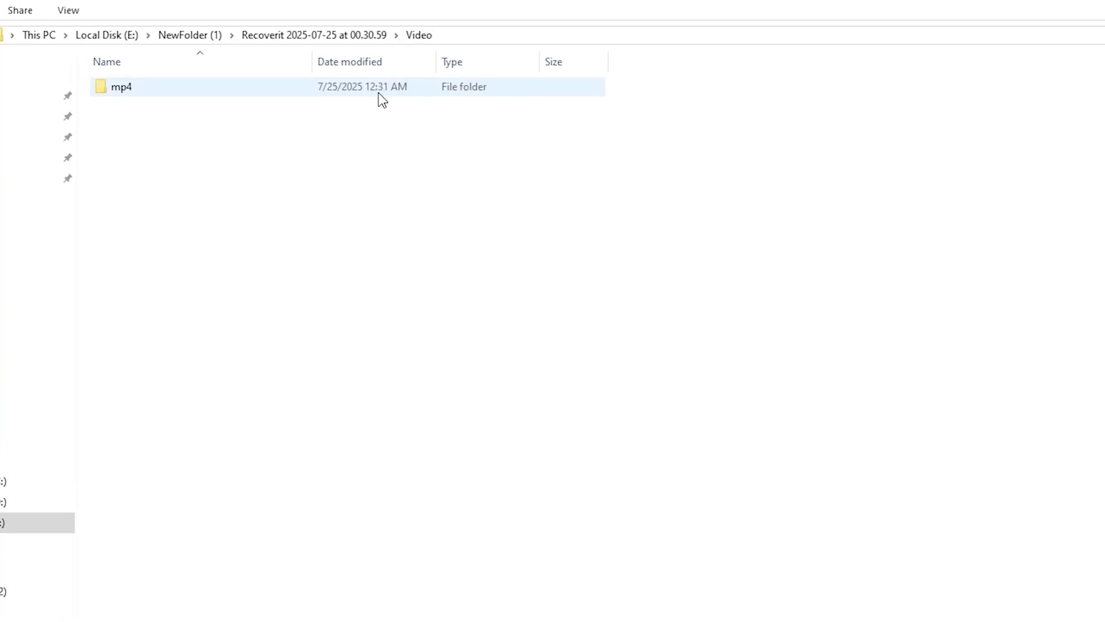
double_click(382, 98)
double_click(258, 127)
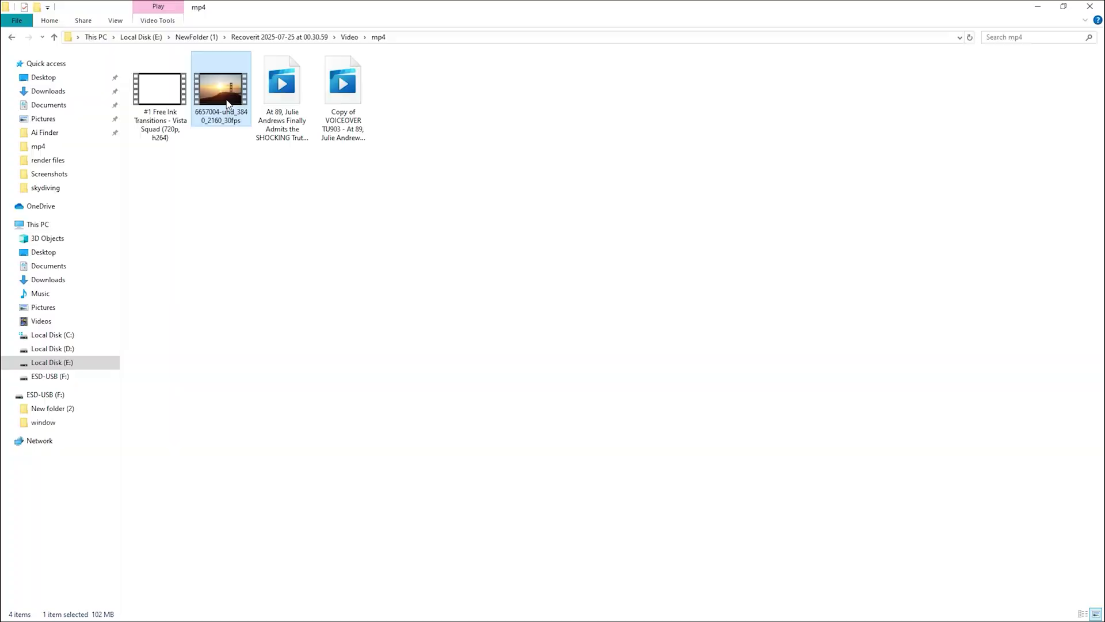
click(1074, 589)
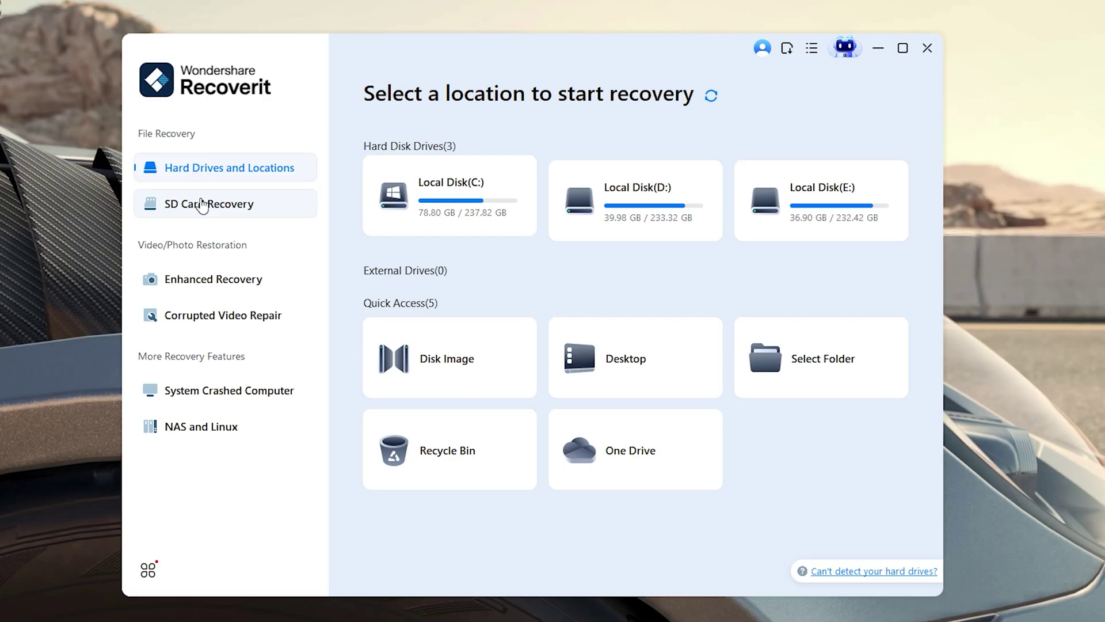
Review SD card, video repair, crashed-computer and NAS/Linux features, then return to Hard Drives and Locations
click(197, 204)
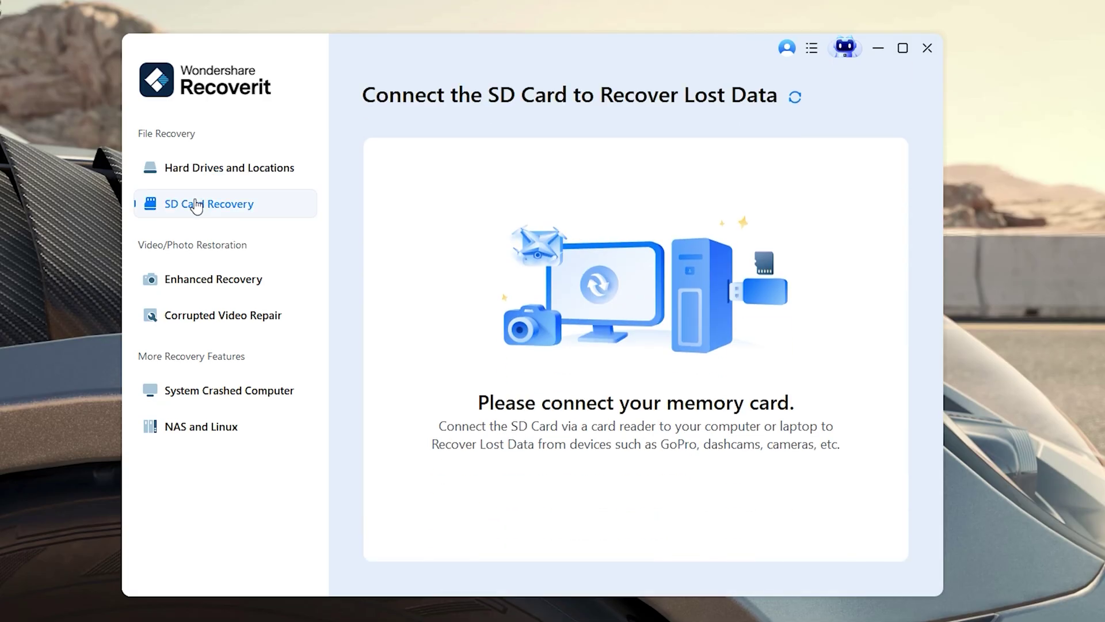
click(206, 286)
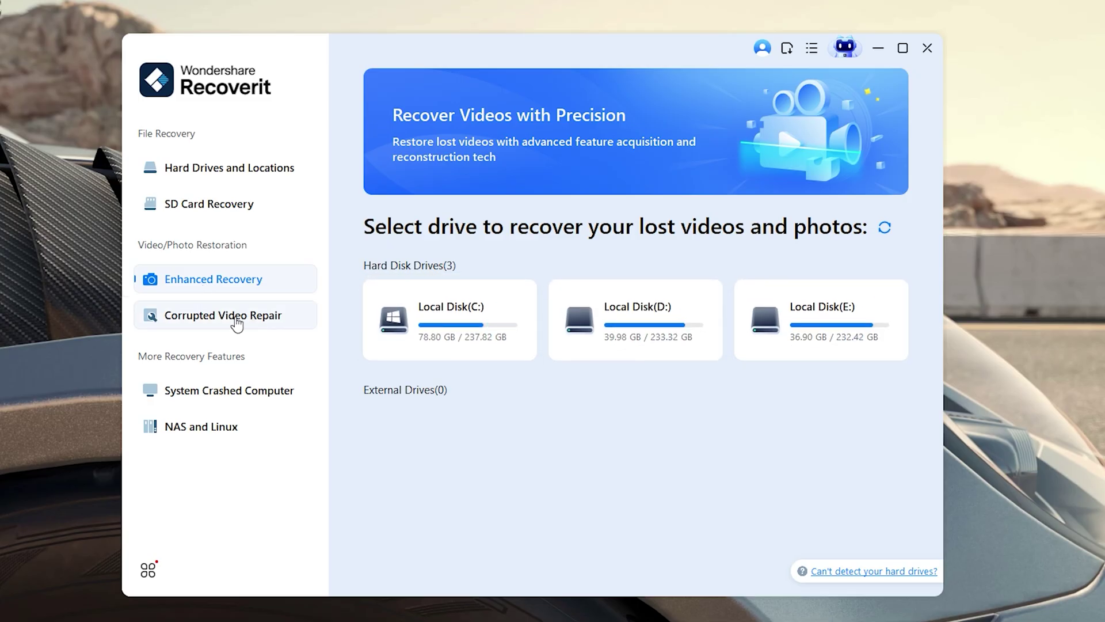
click(214, 319)
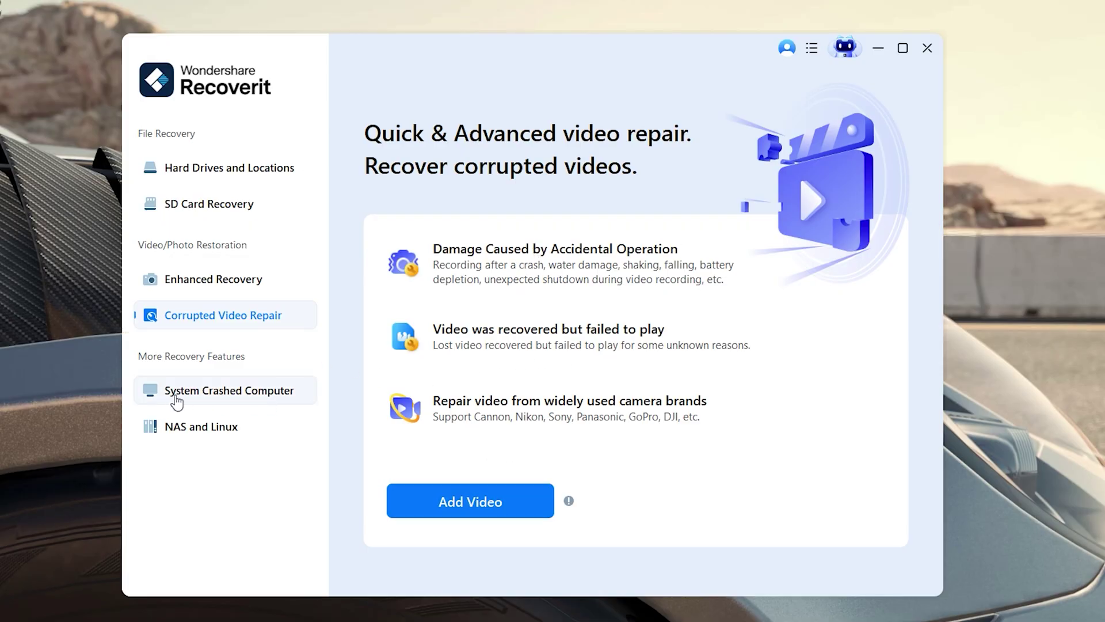
click(203, 398)
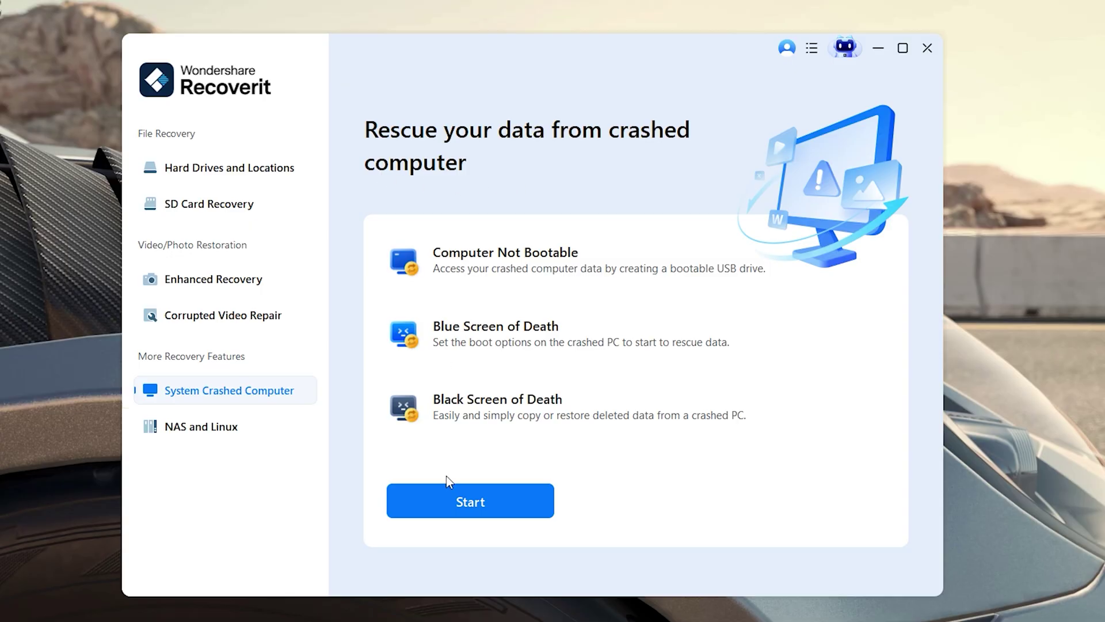
click(215, 432)
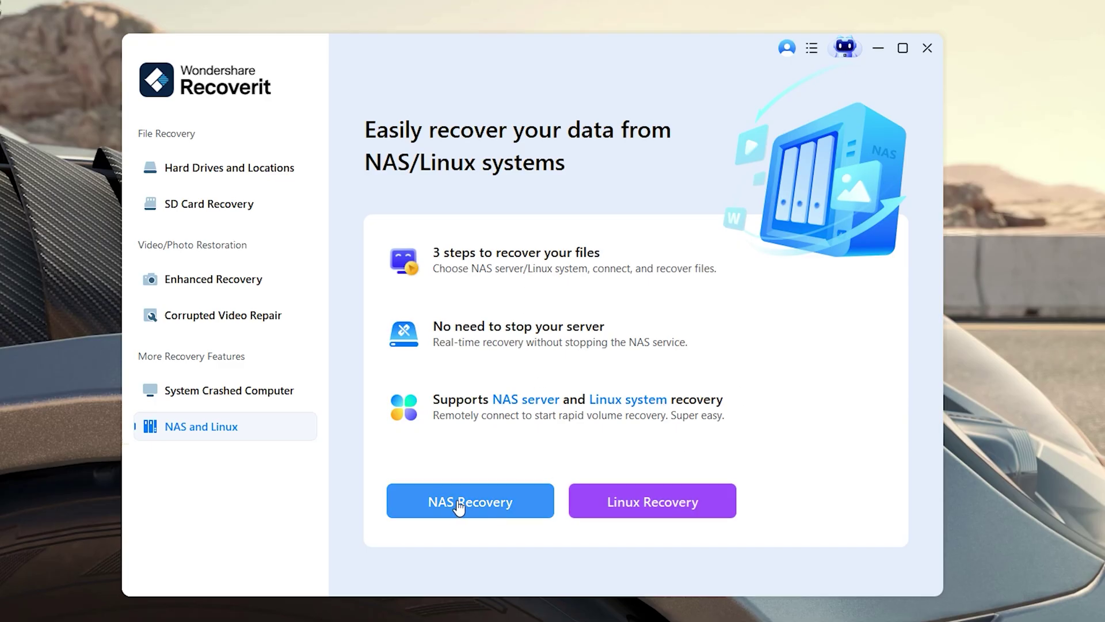
click(224, 167)
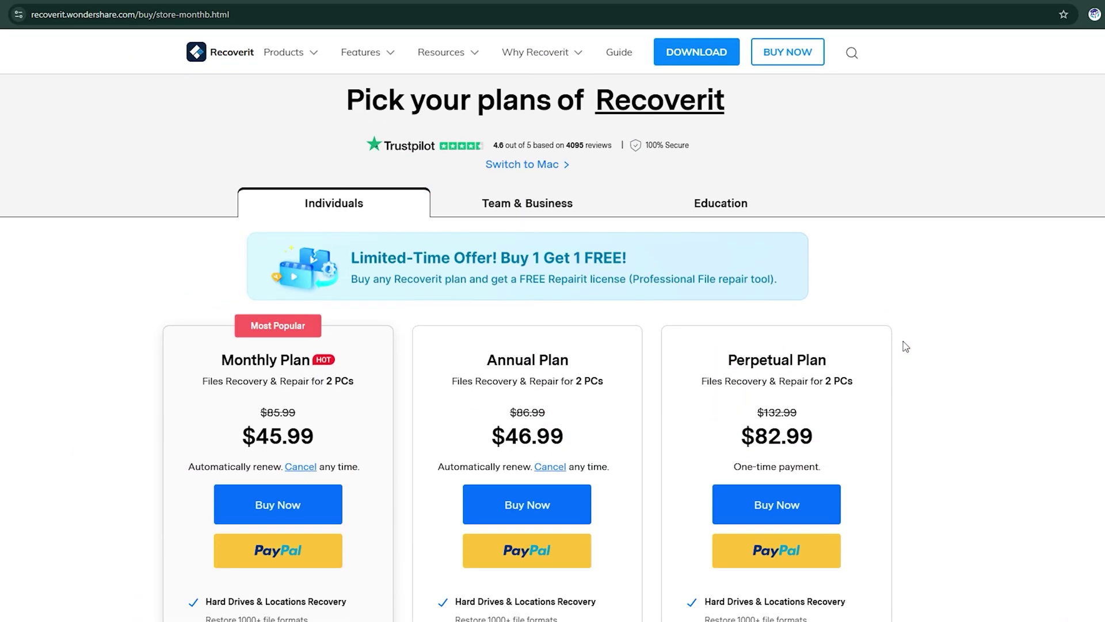
Highlight the Monthly $45.99, Annual $46.99 and Perpetual $82.99 plan prices on the store page
scroll(924, 348, down, 3)
scroll(949, 351, down, 2)
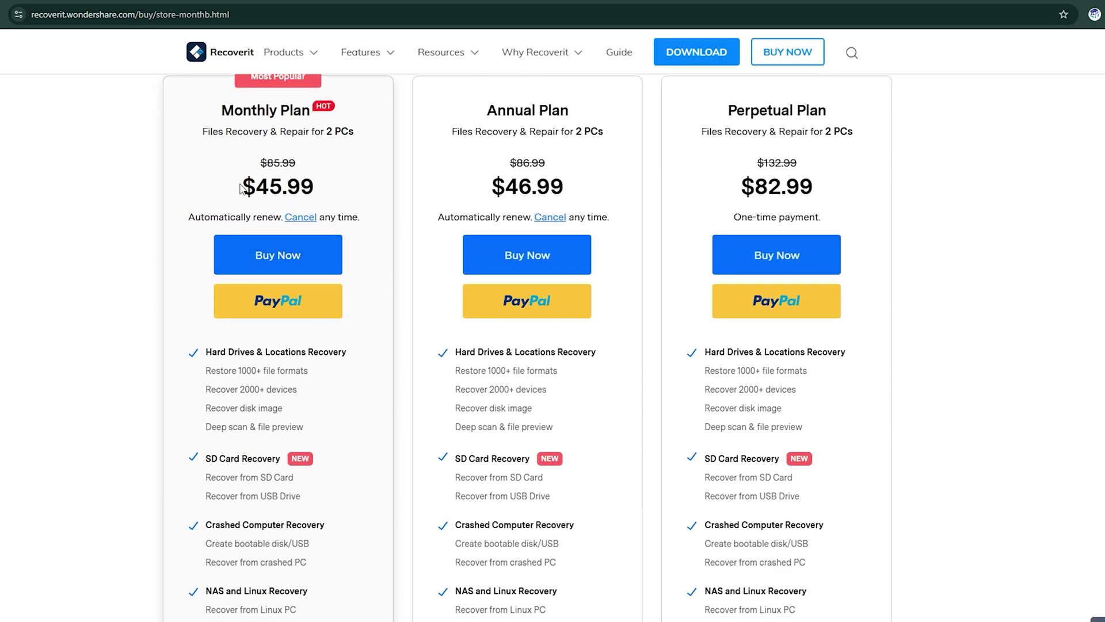
drag(242, 186, 333, 190)
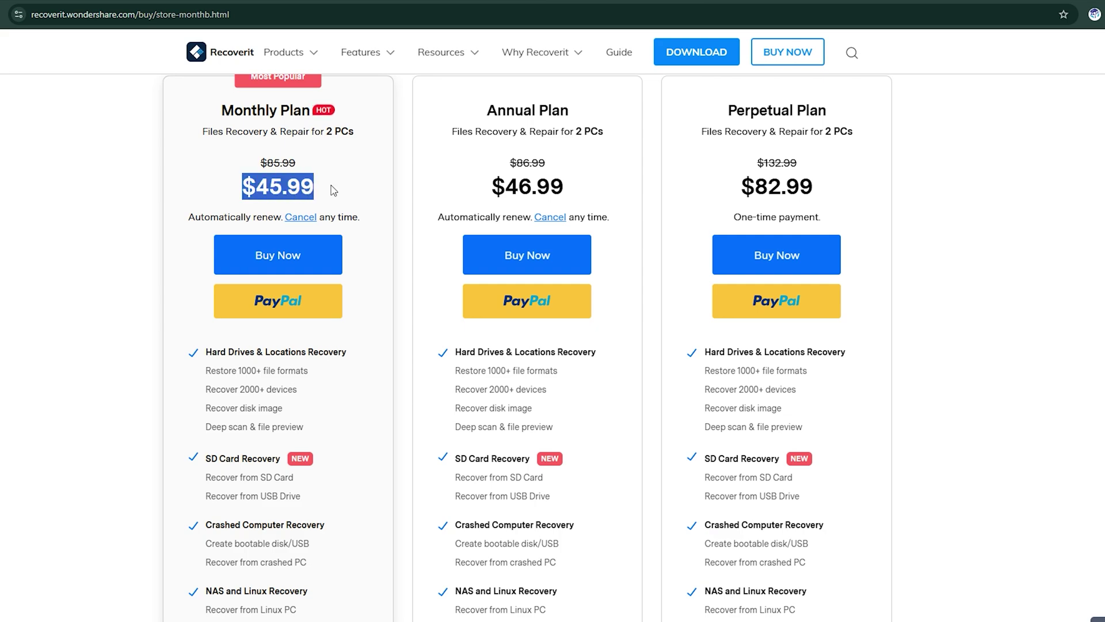
drag(491, 185, 581, 190)
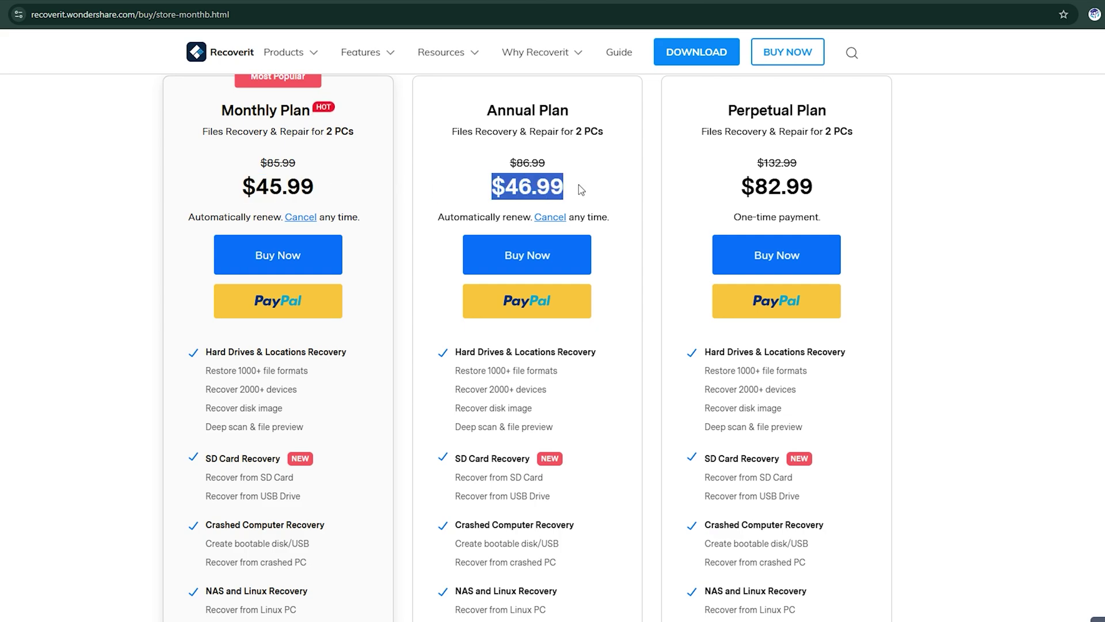
click(661, 193)
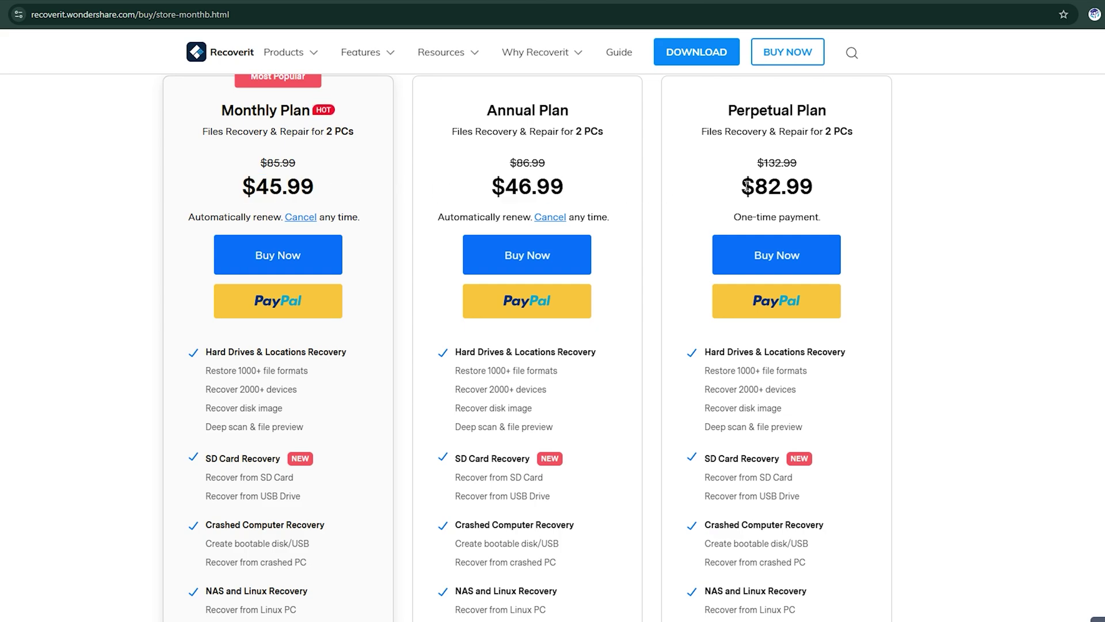
drag(744, 186, 827, 190)
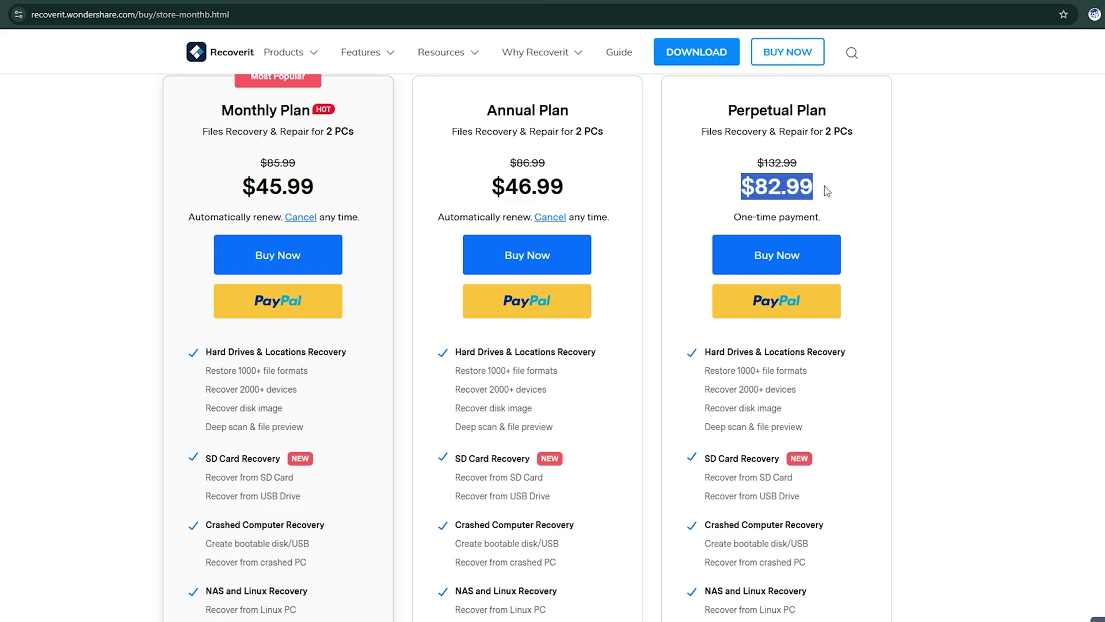
click(902, 196)
Scroll through the feature lists included with each Recoverit plan
scroll(460, 215, down, 2)
scroll(460, 214, down, 5)
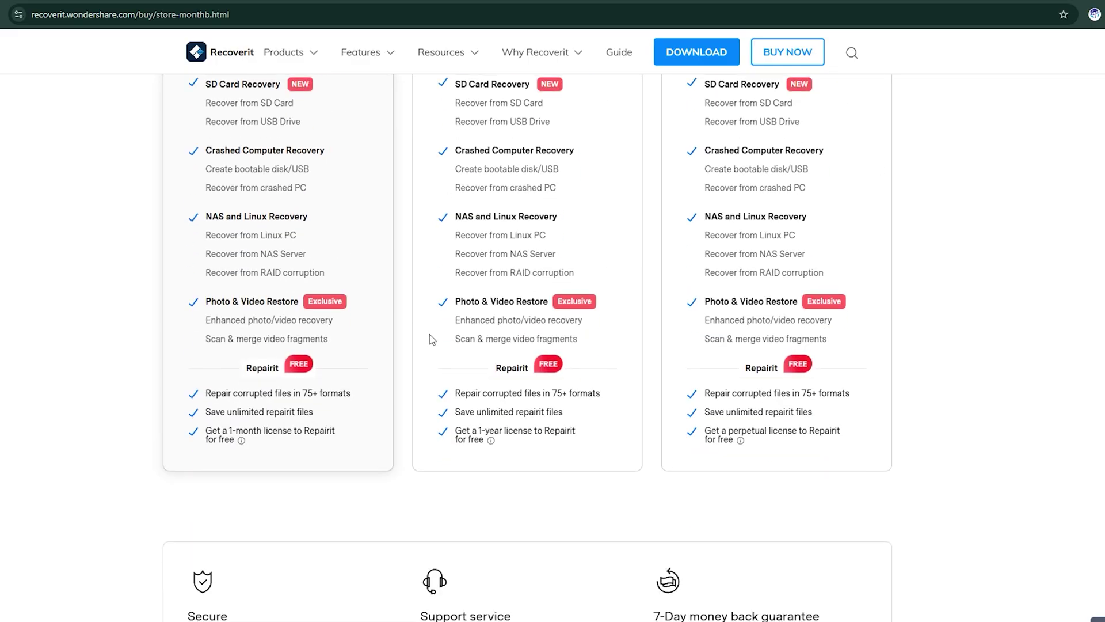
scroll(576, 357, up, 1)
scroll(776, 386, up, 6)
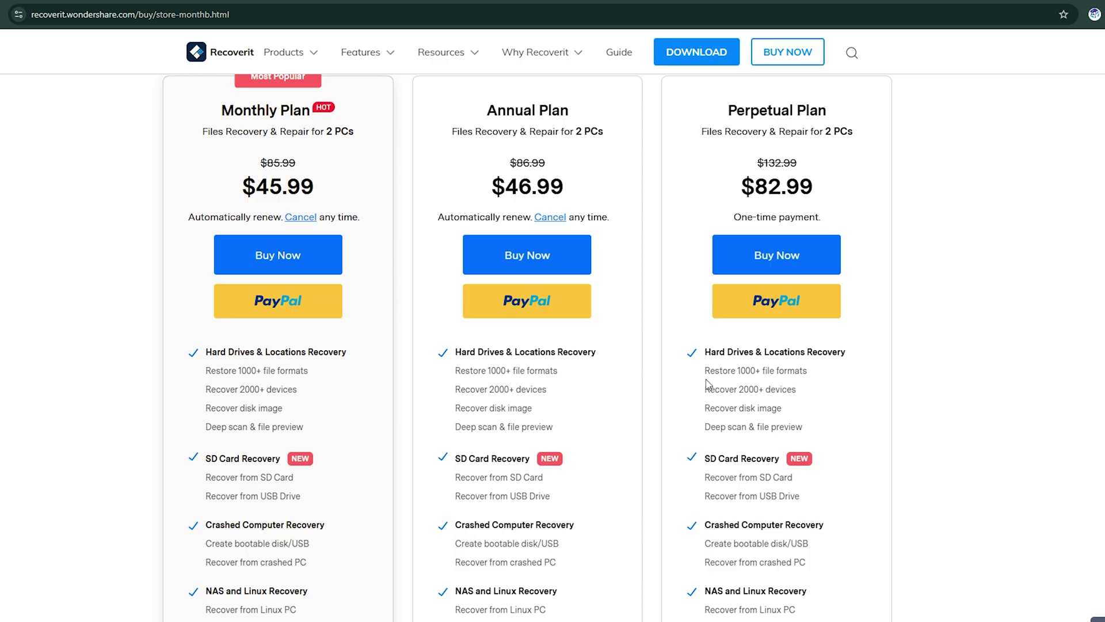
scroll(707, 384, up, 2)
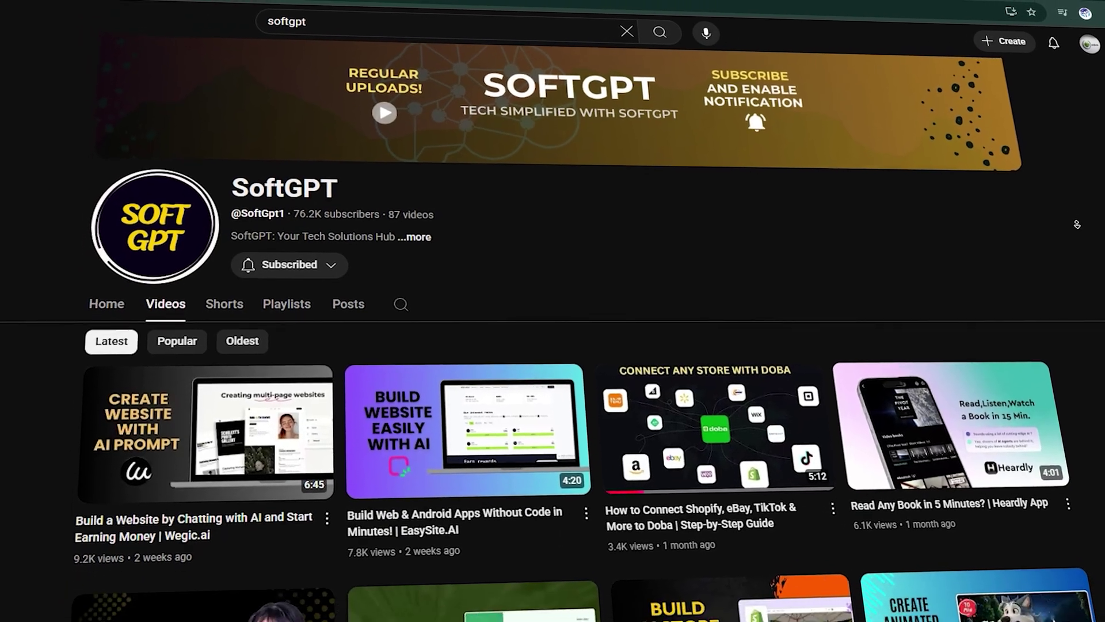
scroll(1070, 206, down, 1)
scroll(1068, 216, down, 2)
scroll(1064, 227, down, 2)
scroll(1060, 237, down, 2)
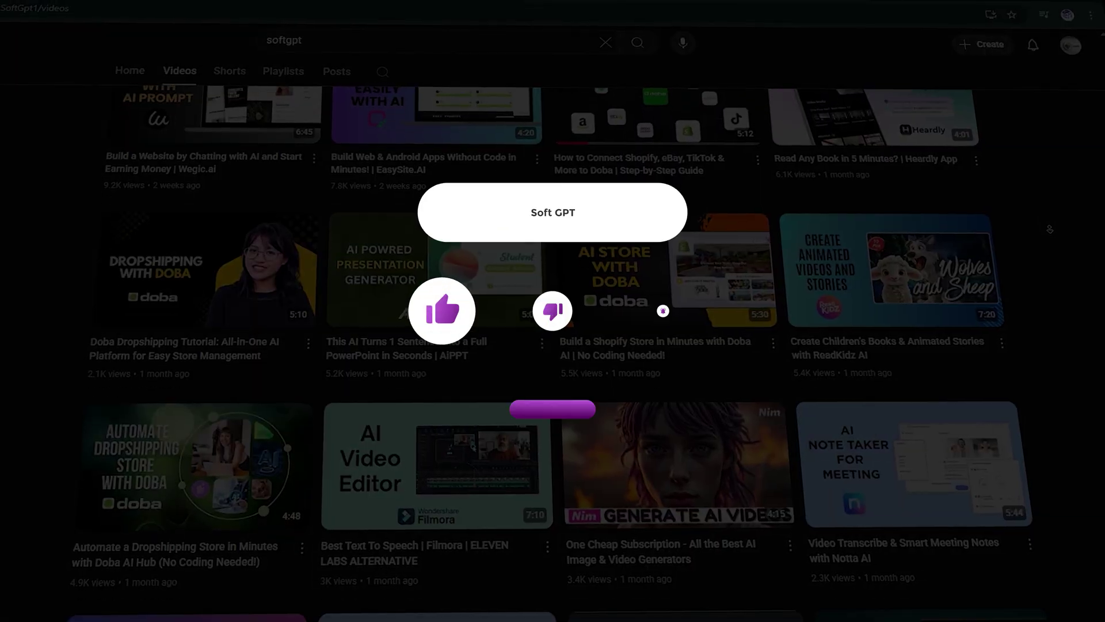
scroll(1047, 233, down, 1)
scroll(1033, 228, down, 1)
scroll(1033, 228, down, 1)
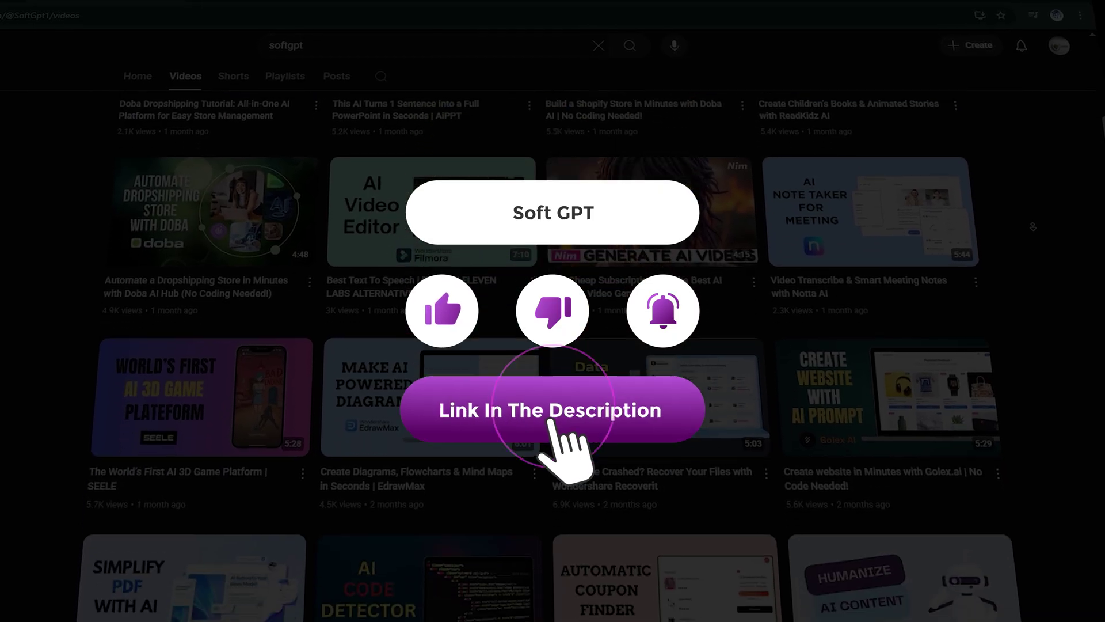
scroll(1033, 227, down, 1)
scroll(1034, 227, down, 1)
scroll(1034, 226, down, 1)
scroll(1034, 226, down, 1)
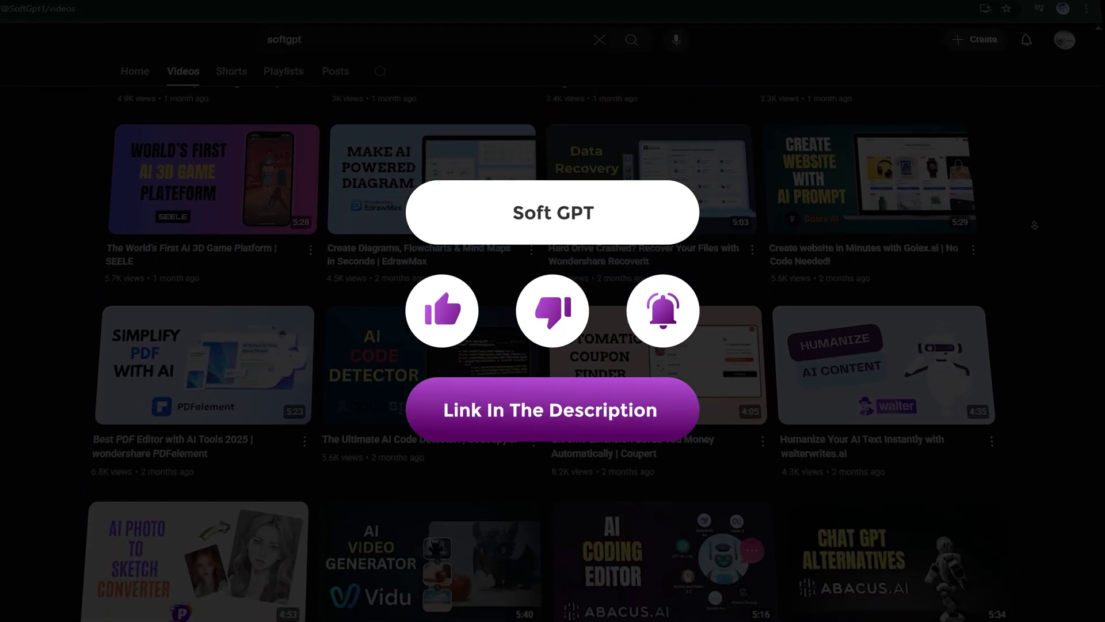
scroll(1035, 225, down, 1)
scroll(1036, 225, down, 1)
scroll(1036, 225, down, 1)
scroll(1036, 225, down, 1)
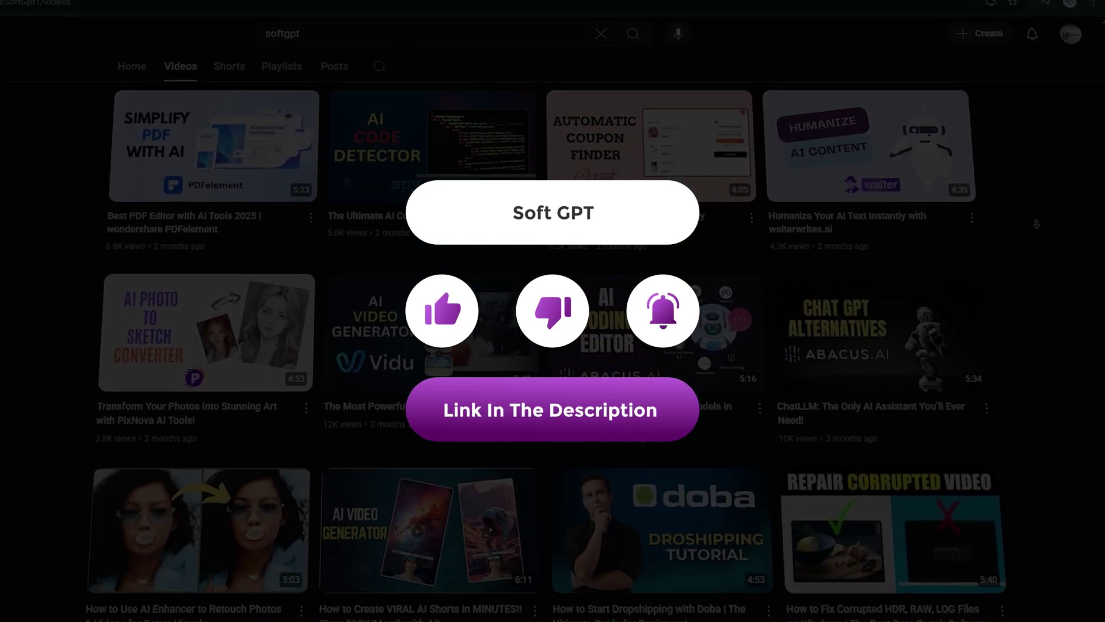
scroll(1037, 224, down, 1)
scroll(1037, 224, down, 1)
scroll(1038, 223, down, 1)
scroll(1038, 223, down, 1)
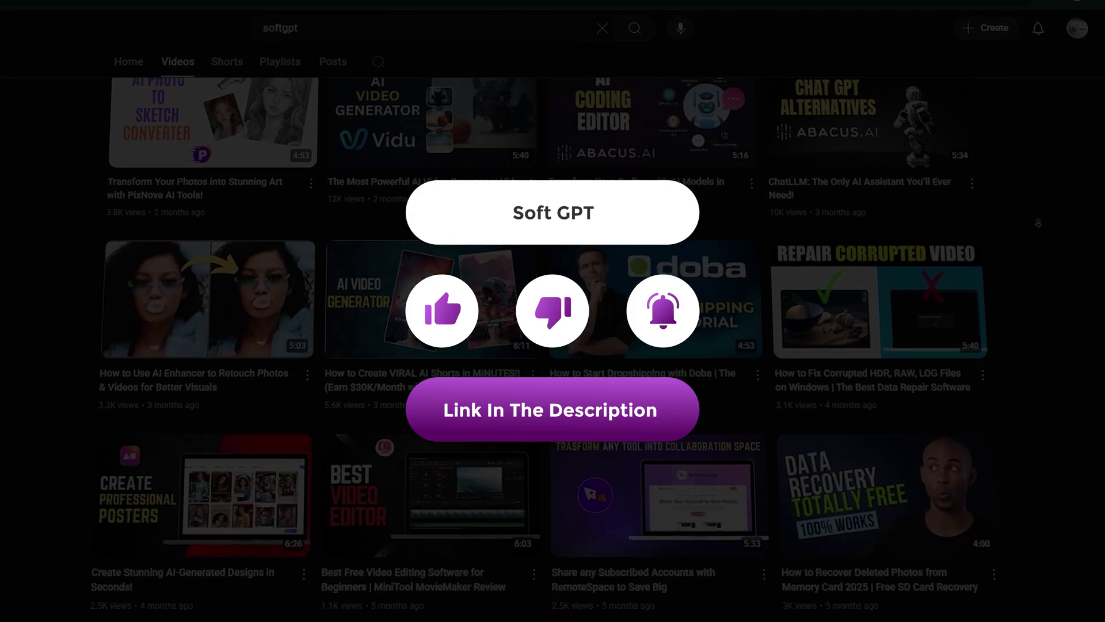
scroll(1038, 223, down, 1)
scroll(1039, 222, down, 1)
scroll(1040, 222, down, 1)
scroll(1039, 222, down, 1)
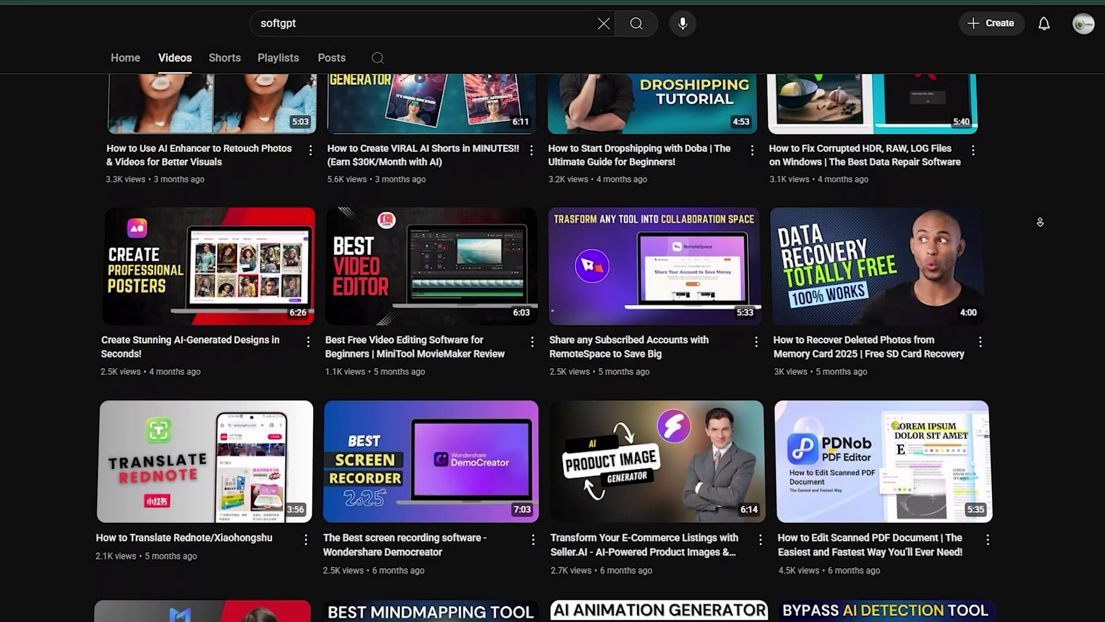
scroll(1040, 222, down, 1)
scroll(1041, 221, down, 1)
scroll(1041, 221, down, 1)
scroll(1041, 221, down, 1)
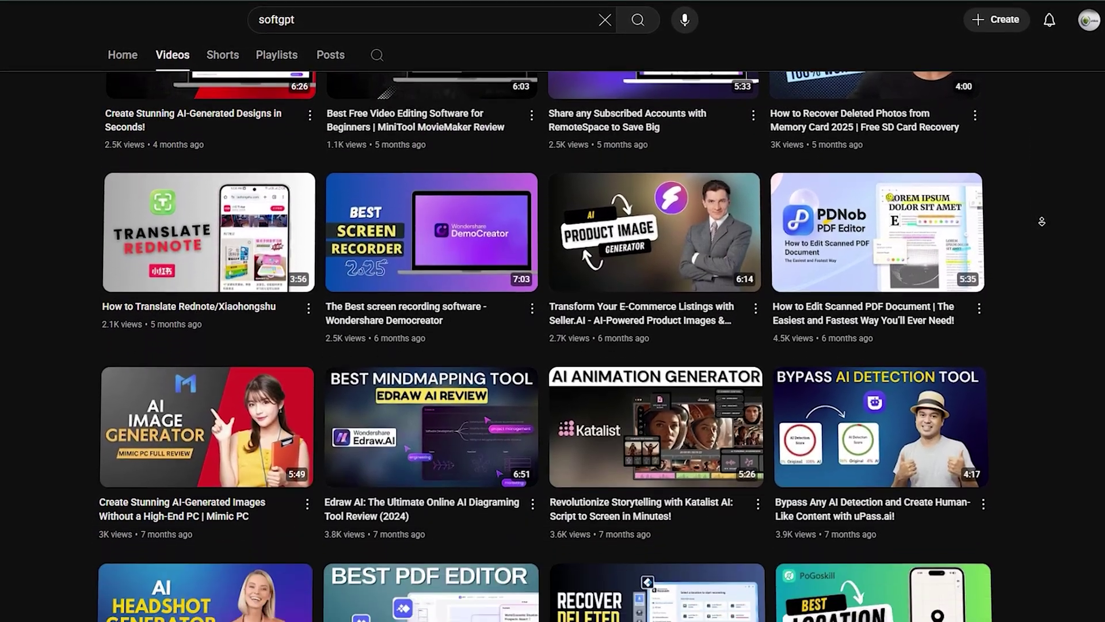
scroll(1042, 221, down, 1)
scroll(1041, 221, down, 1)
scroll(1042, 221, down, 1)
scroll(1042, 221, down, 1)
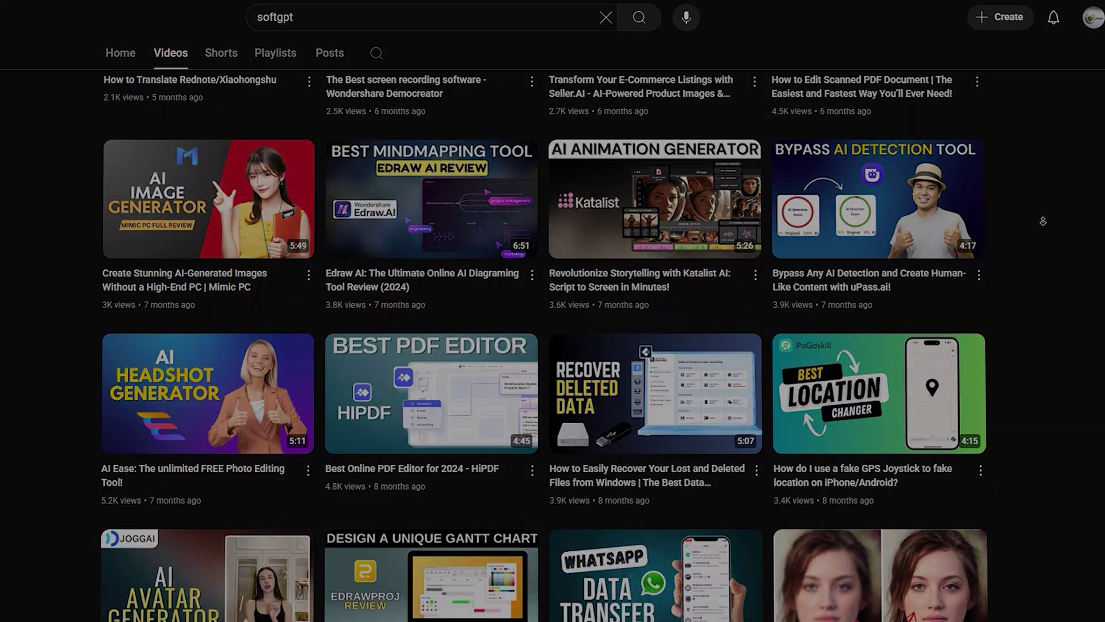
scroll(1044, 222, down, 1)
scroll(1045, 223, down, 1)
scroll(1046, 223, down, 1)
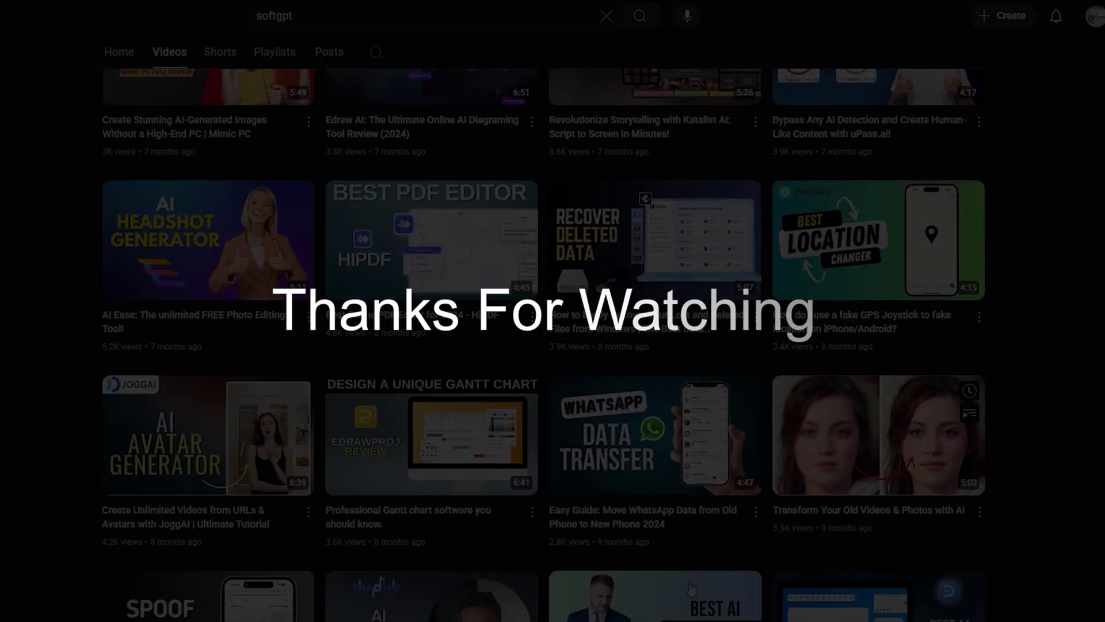